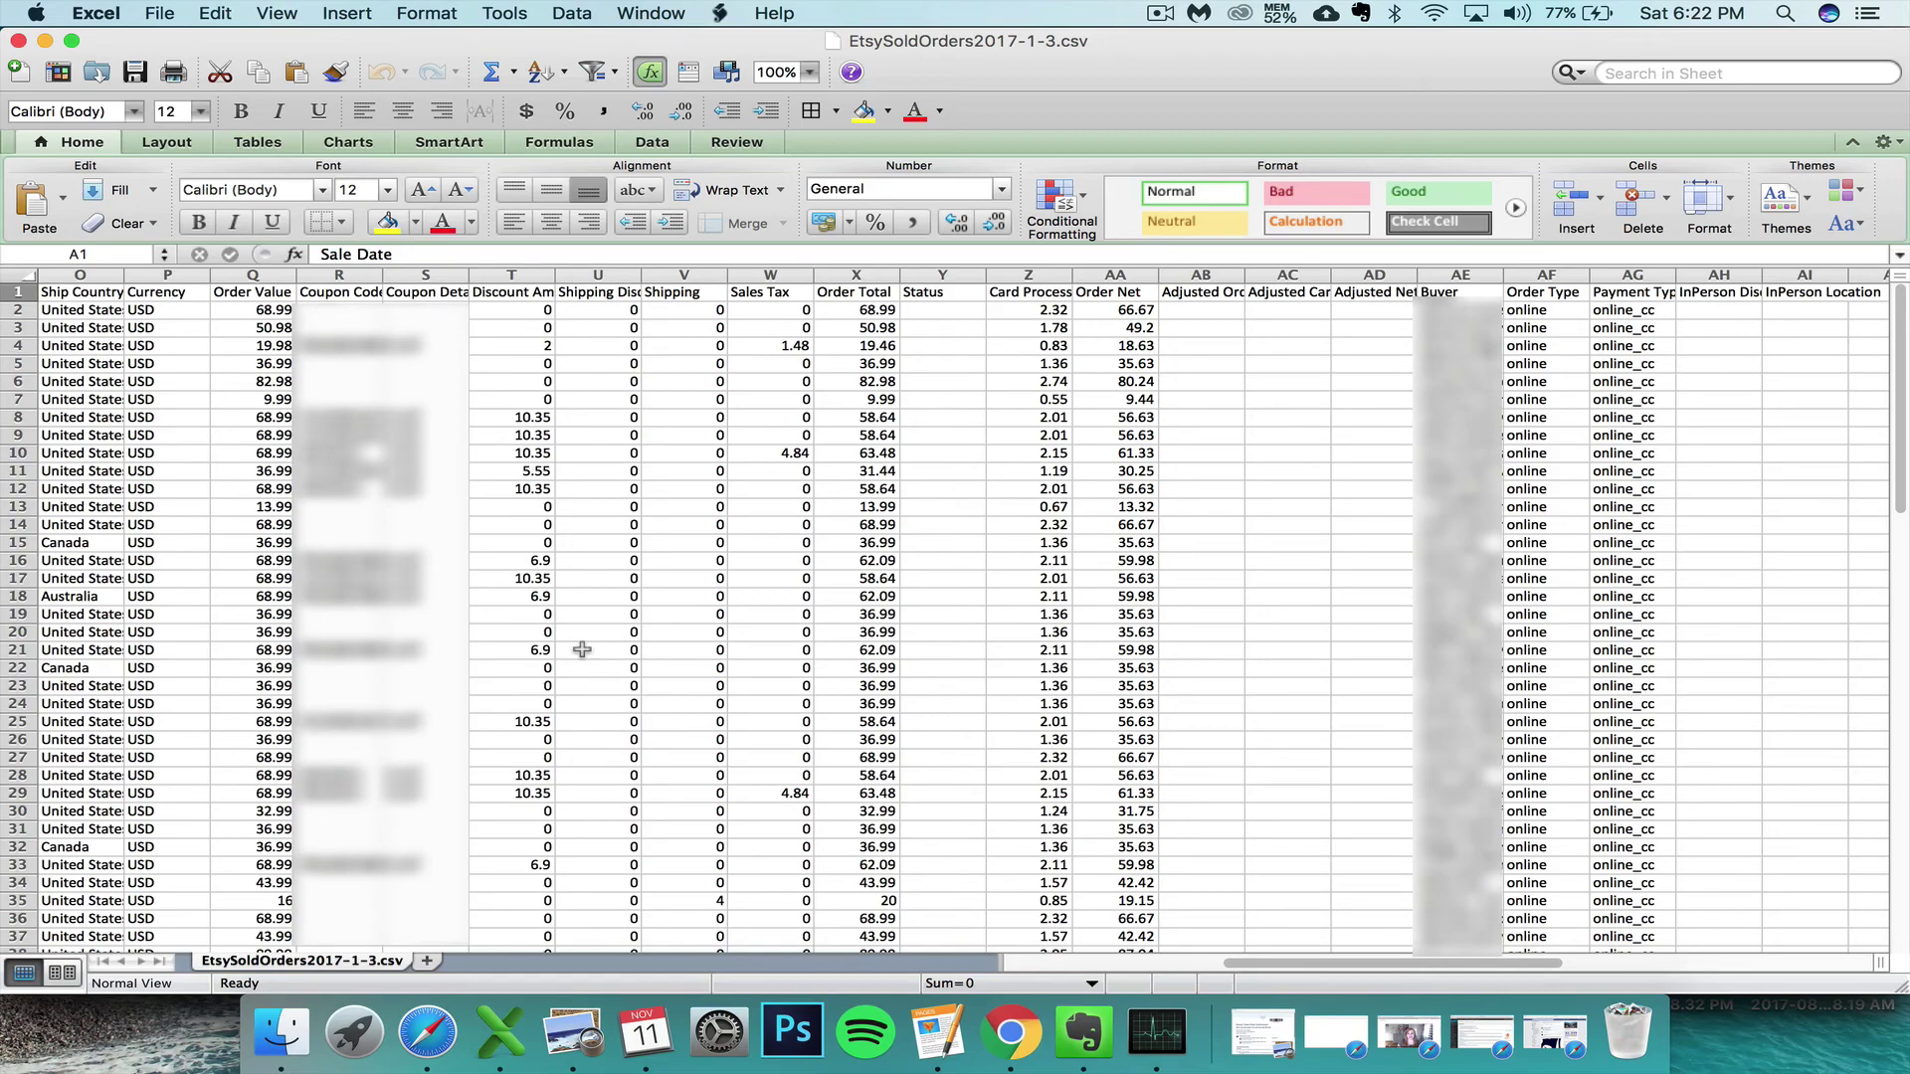
Switch to the seller spreadsheet and show 2017 example data.xlsx on its 2017 sheet.
left_click(650, 14)
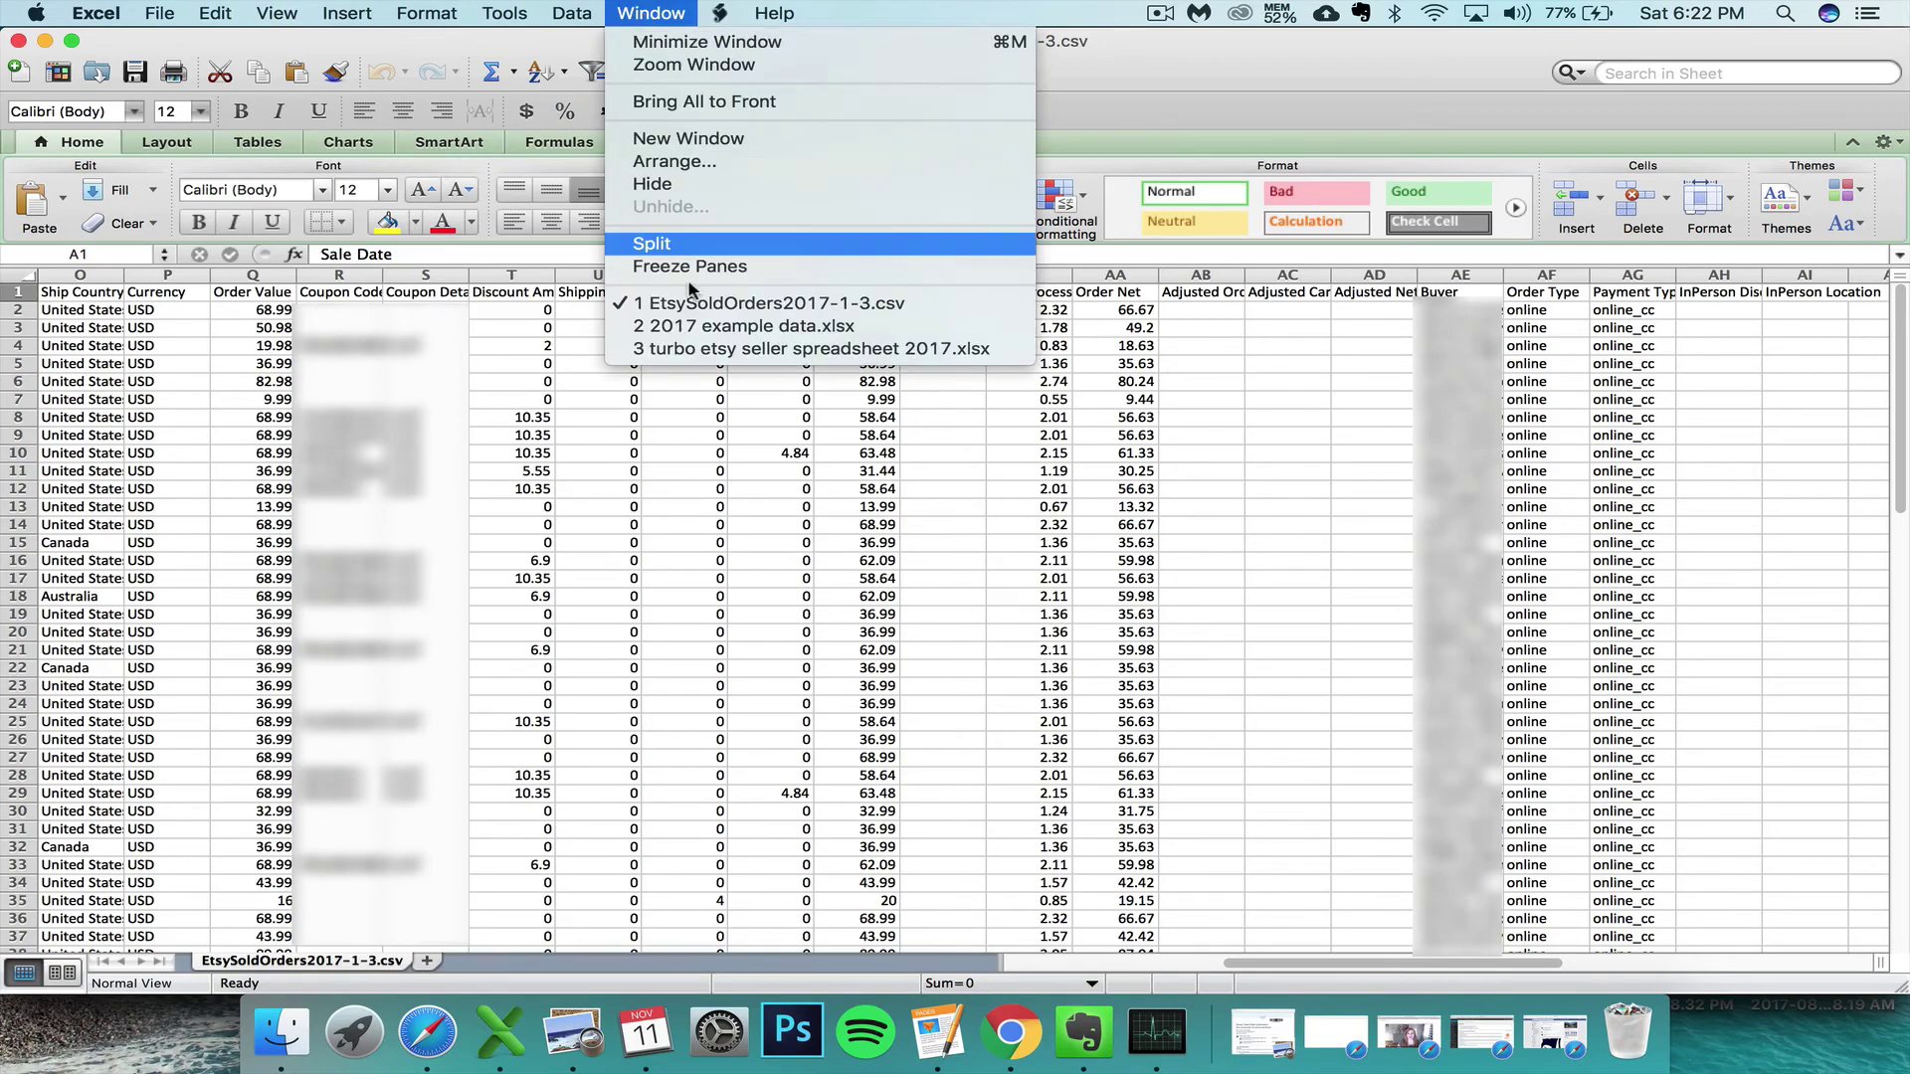
left_click(685, 348)
left_click(636, 512)
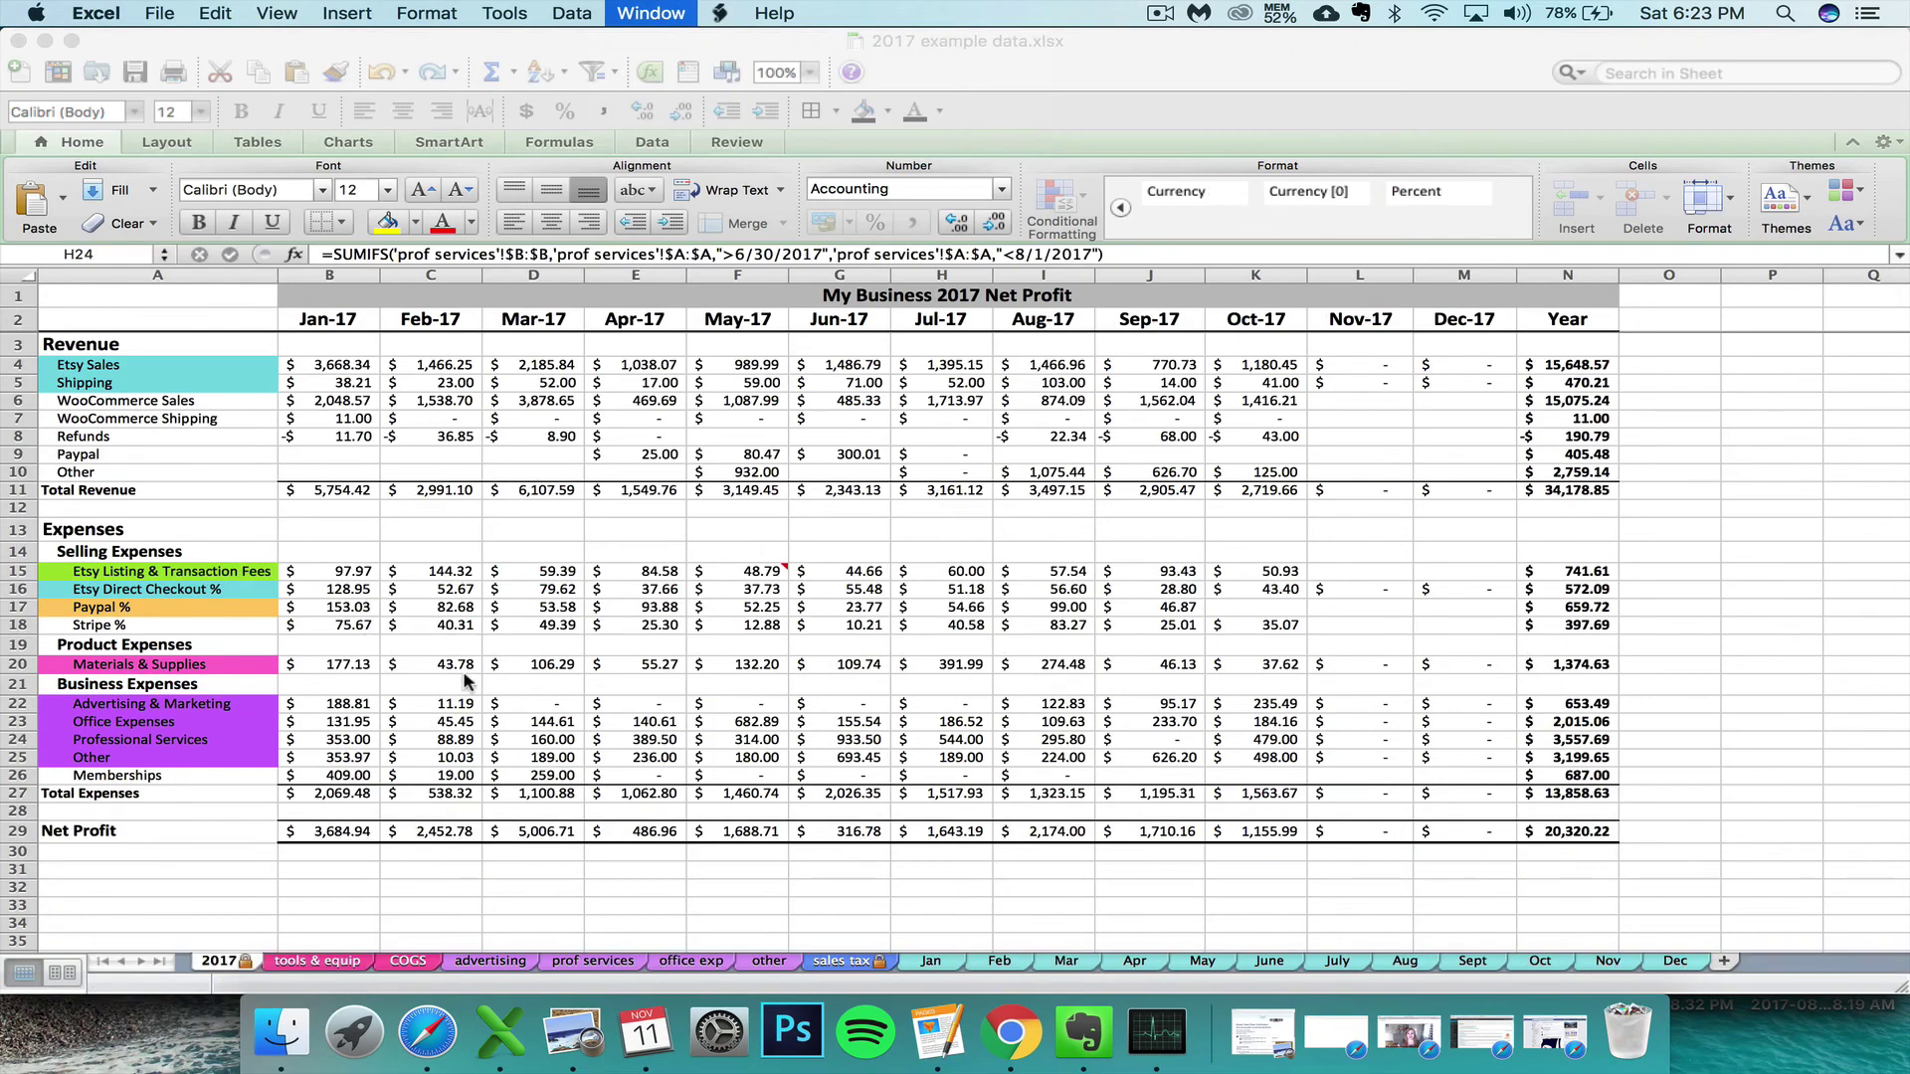
left_click(545, 676)
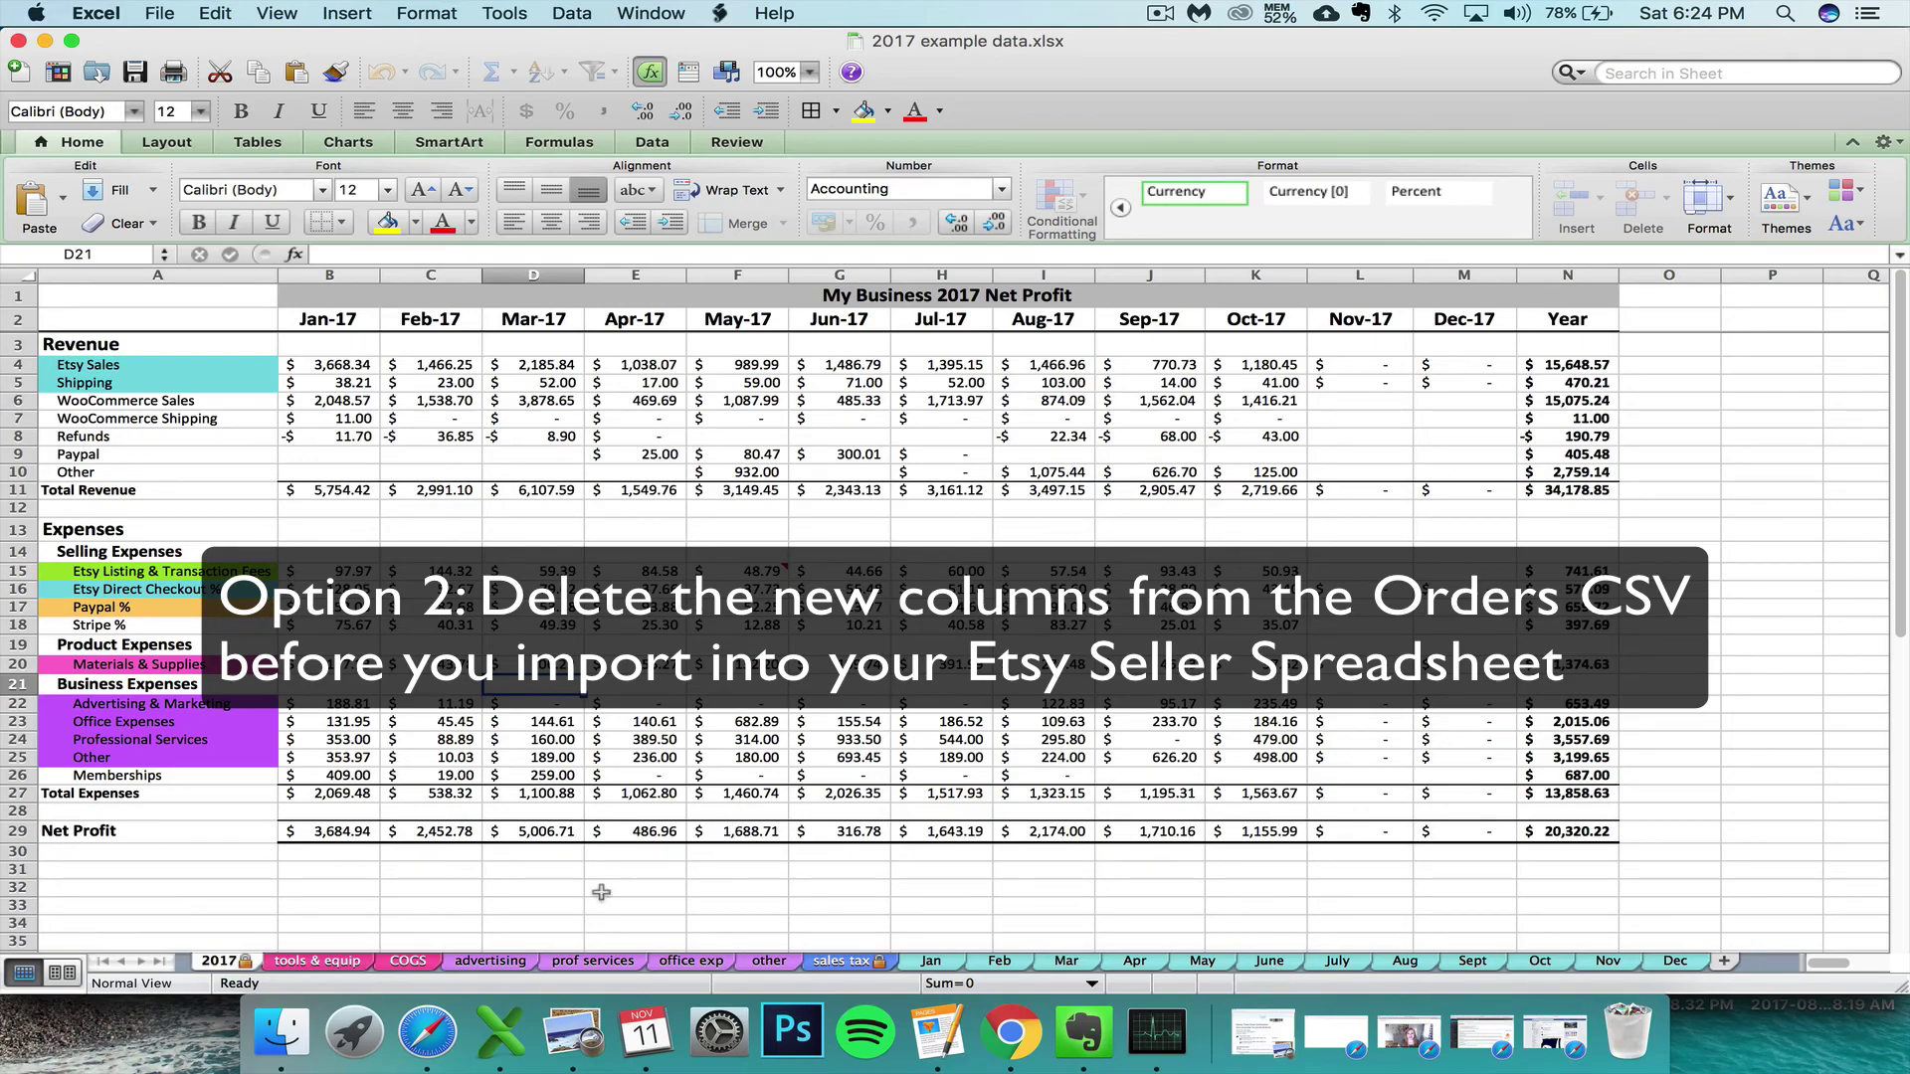
Download Etsy's 11 - November orders CSV and open EtsySoldOrders2017-11.csv in Excel.
left_click(428, 1032)
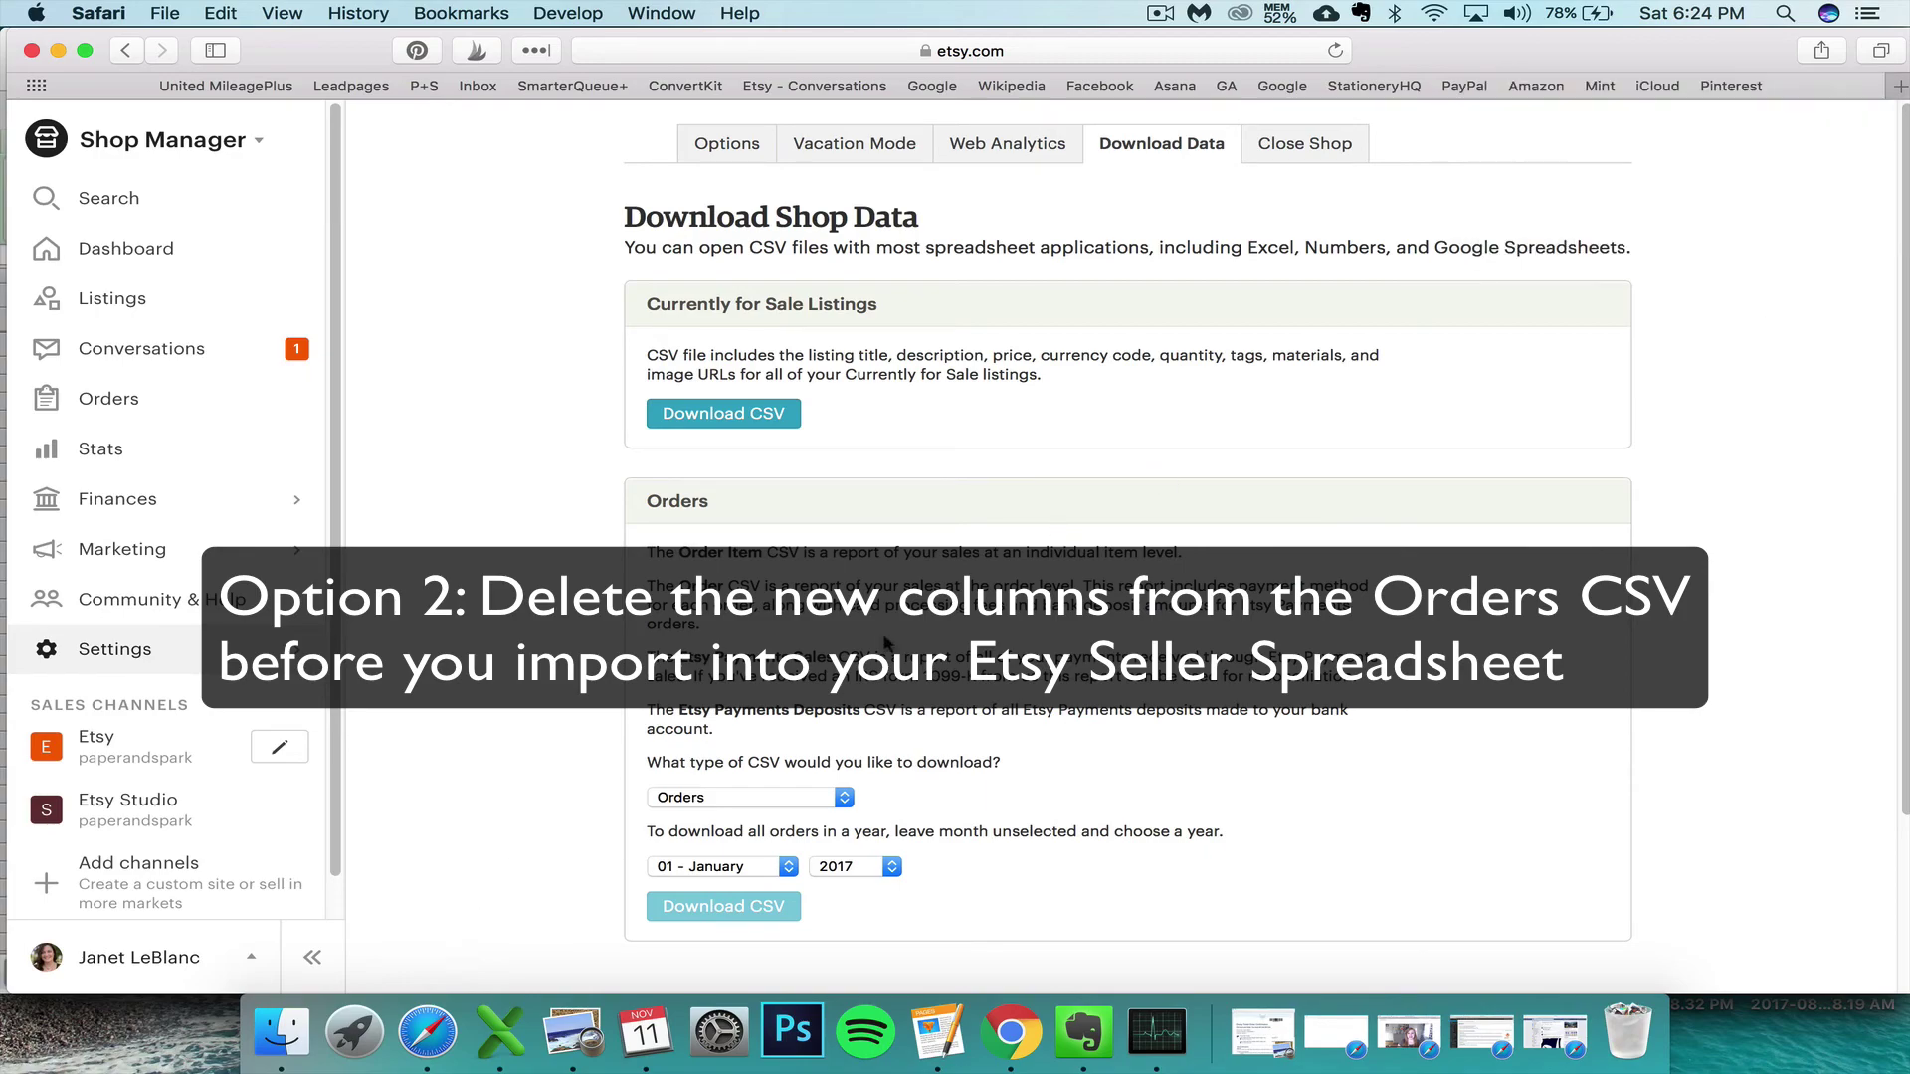
left_click(725, 867)
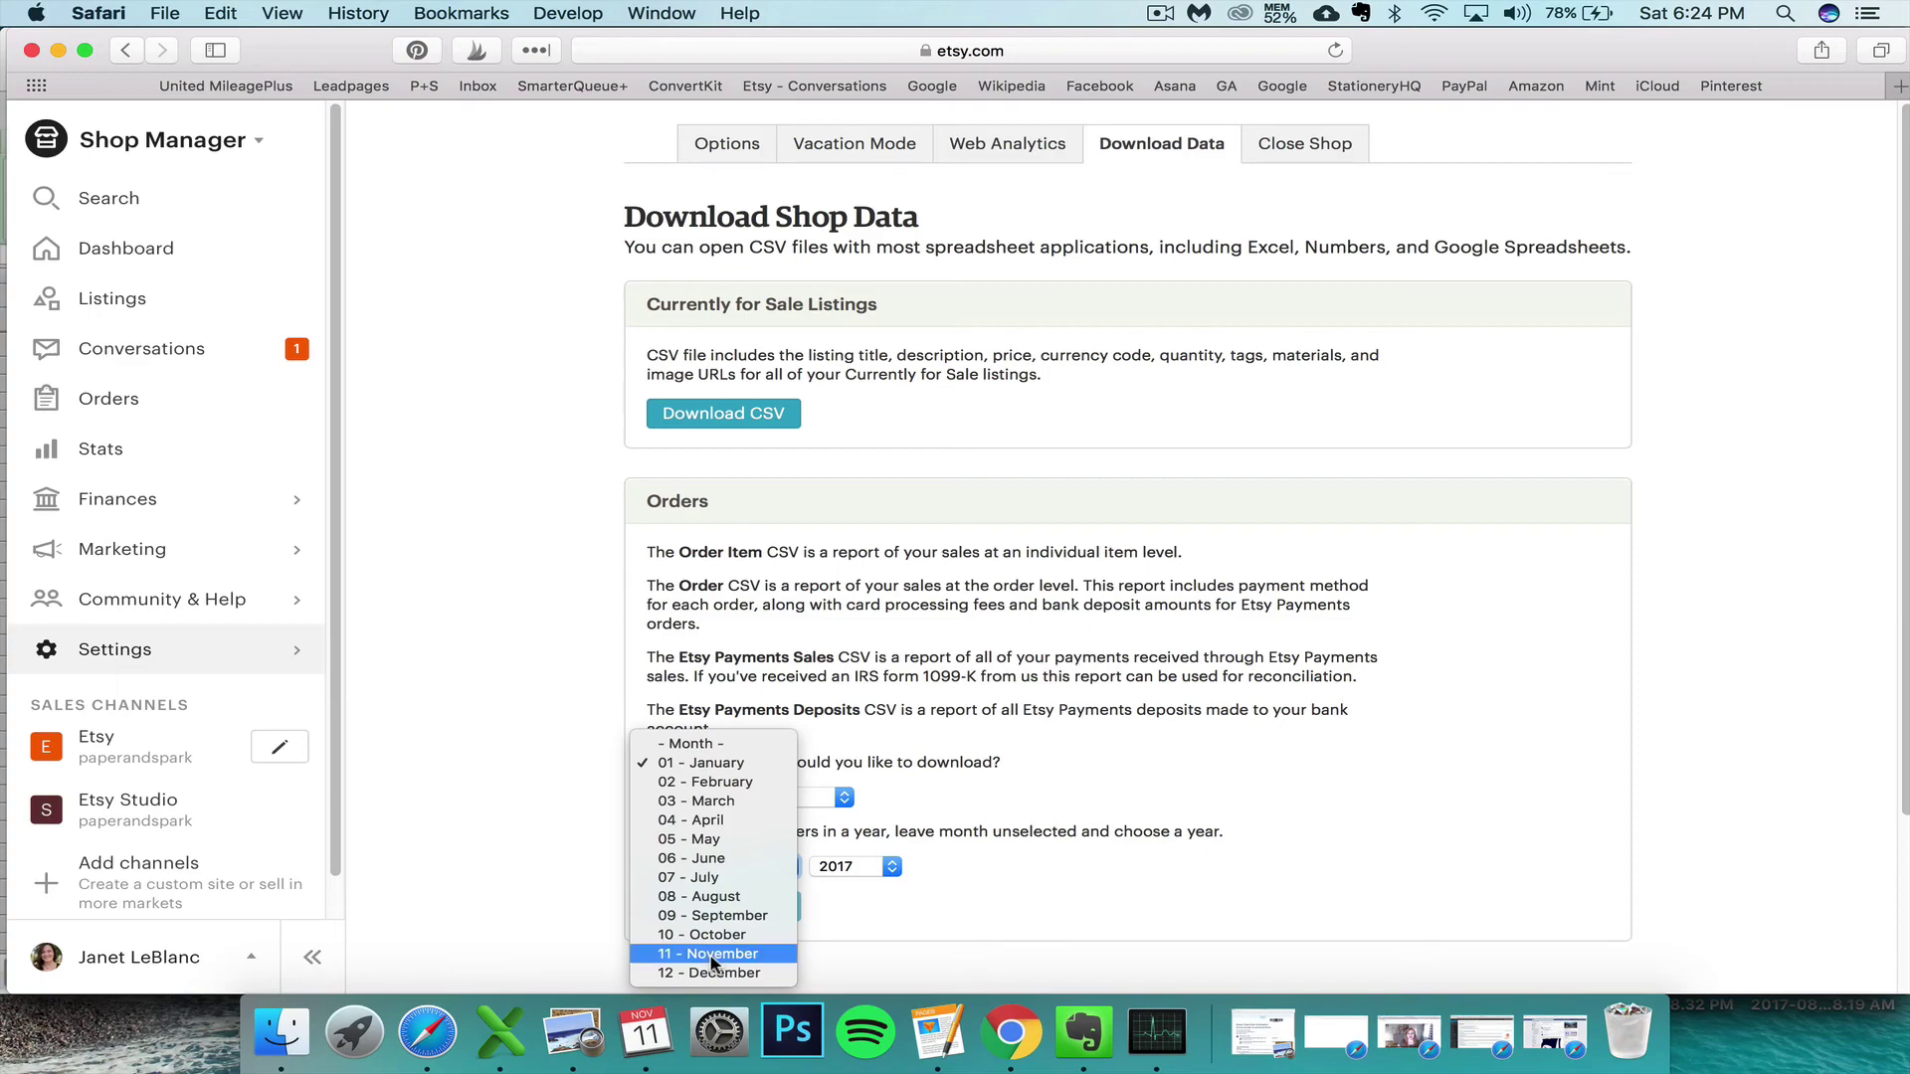
left_click(712, 954)
left_click(725, 909)
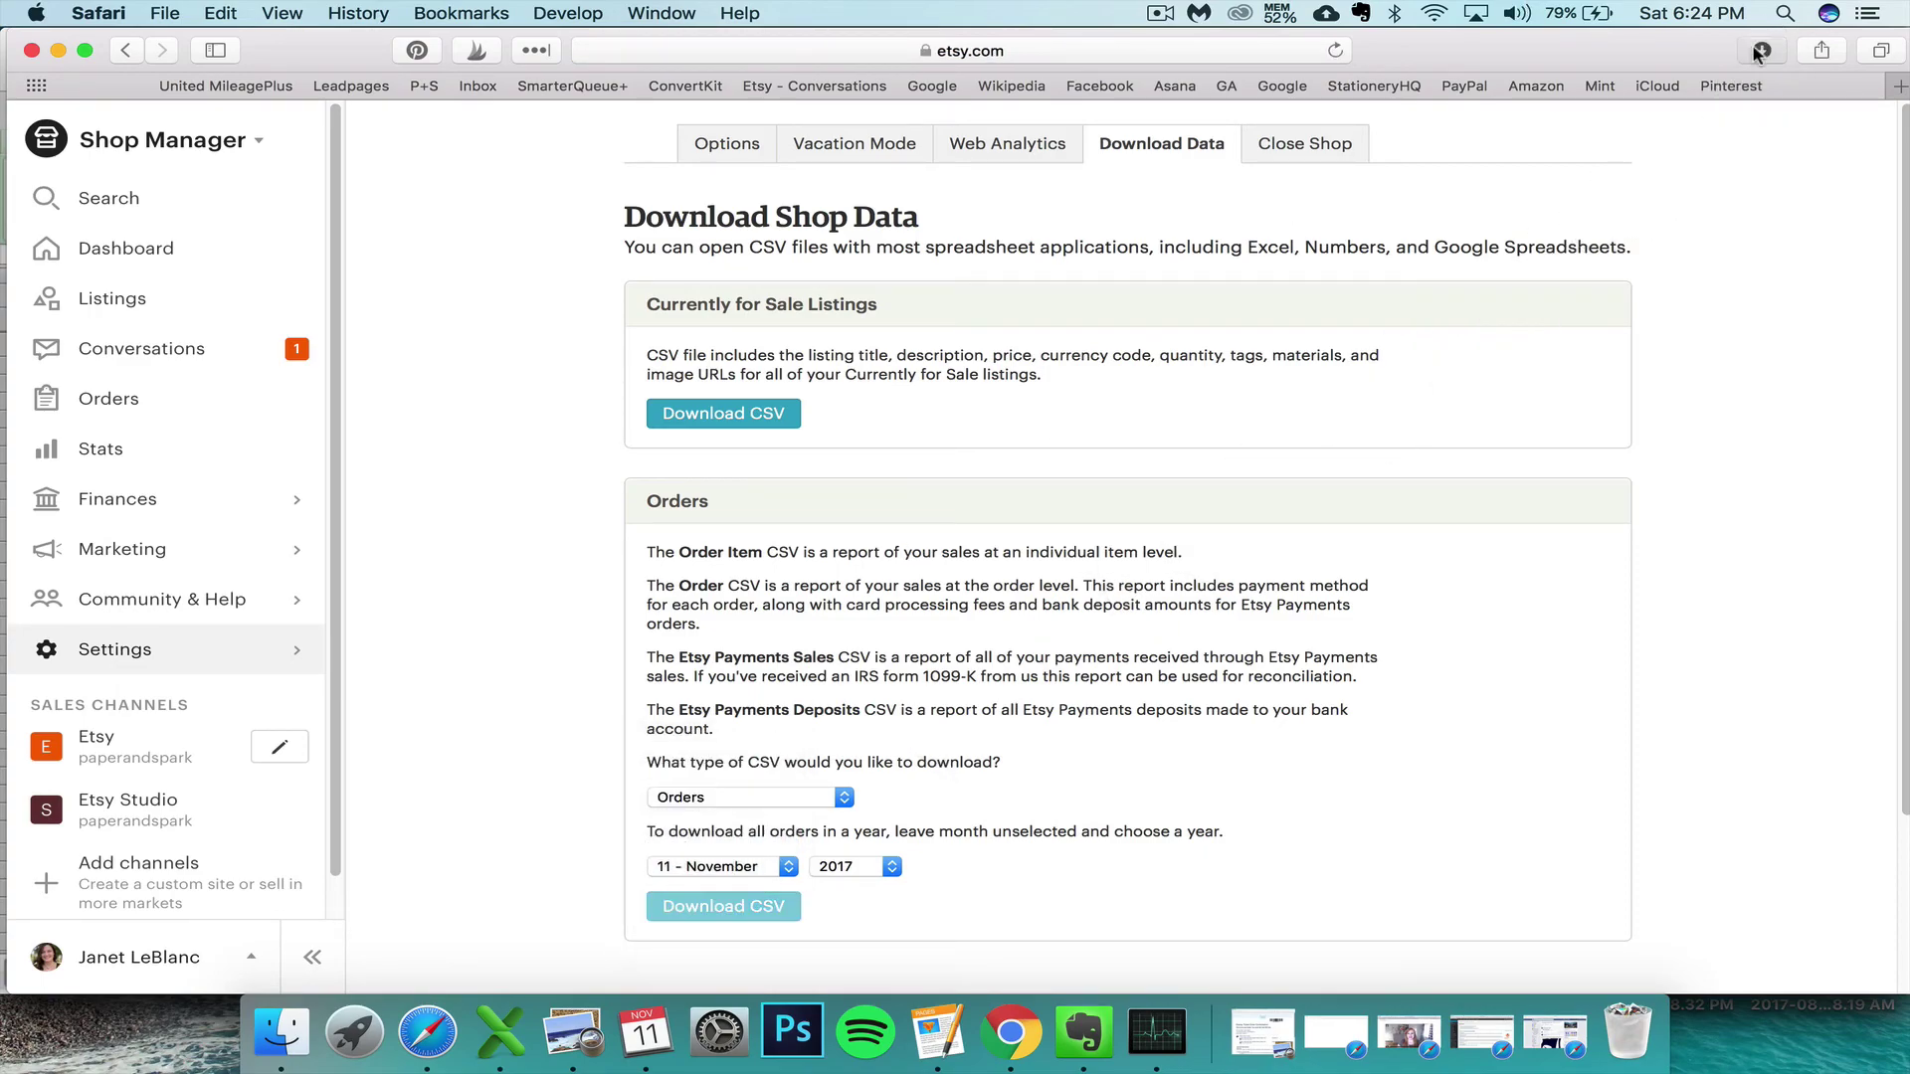
left_click(1758, 52)
double_click(1679, 146)
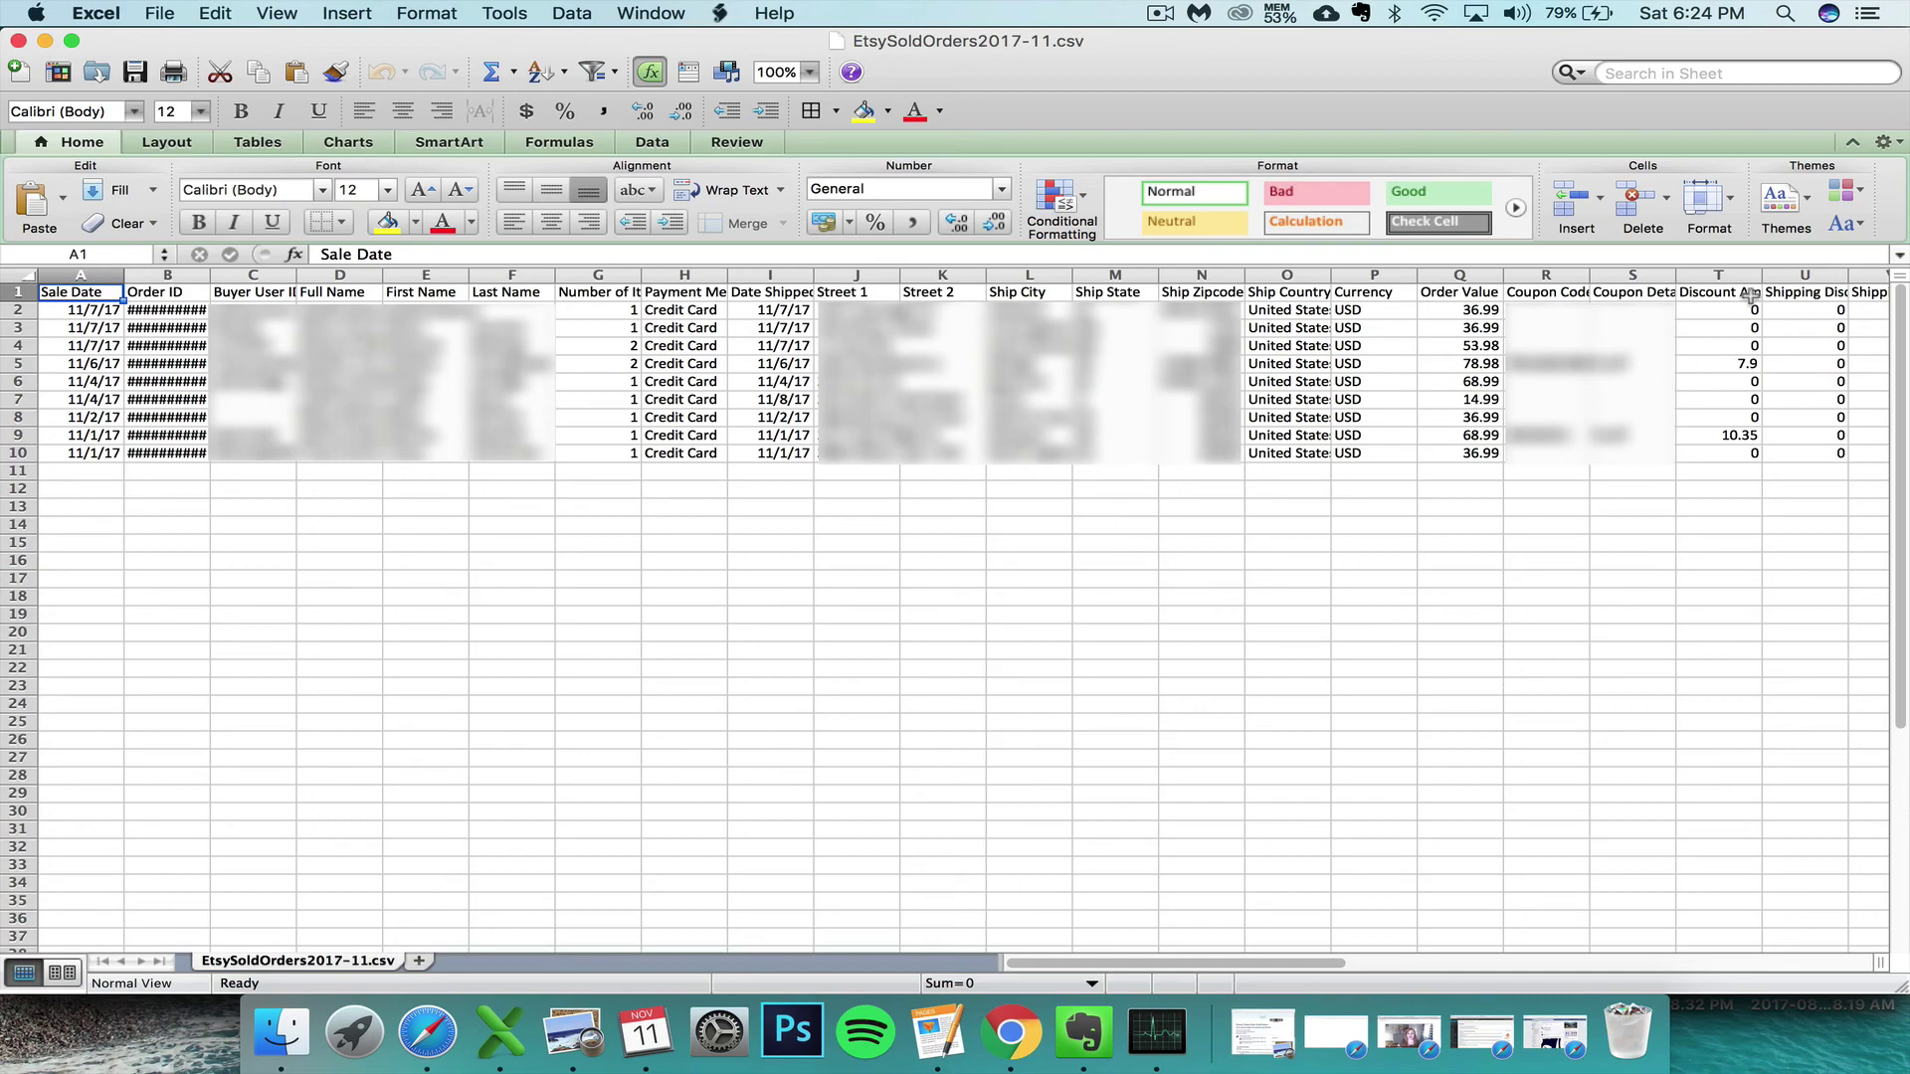
Delete columns T:U, Discount Amount and Shipping Discount, from the November orders CSV.
left_click_drag(1719, 275, 1789, 272)
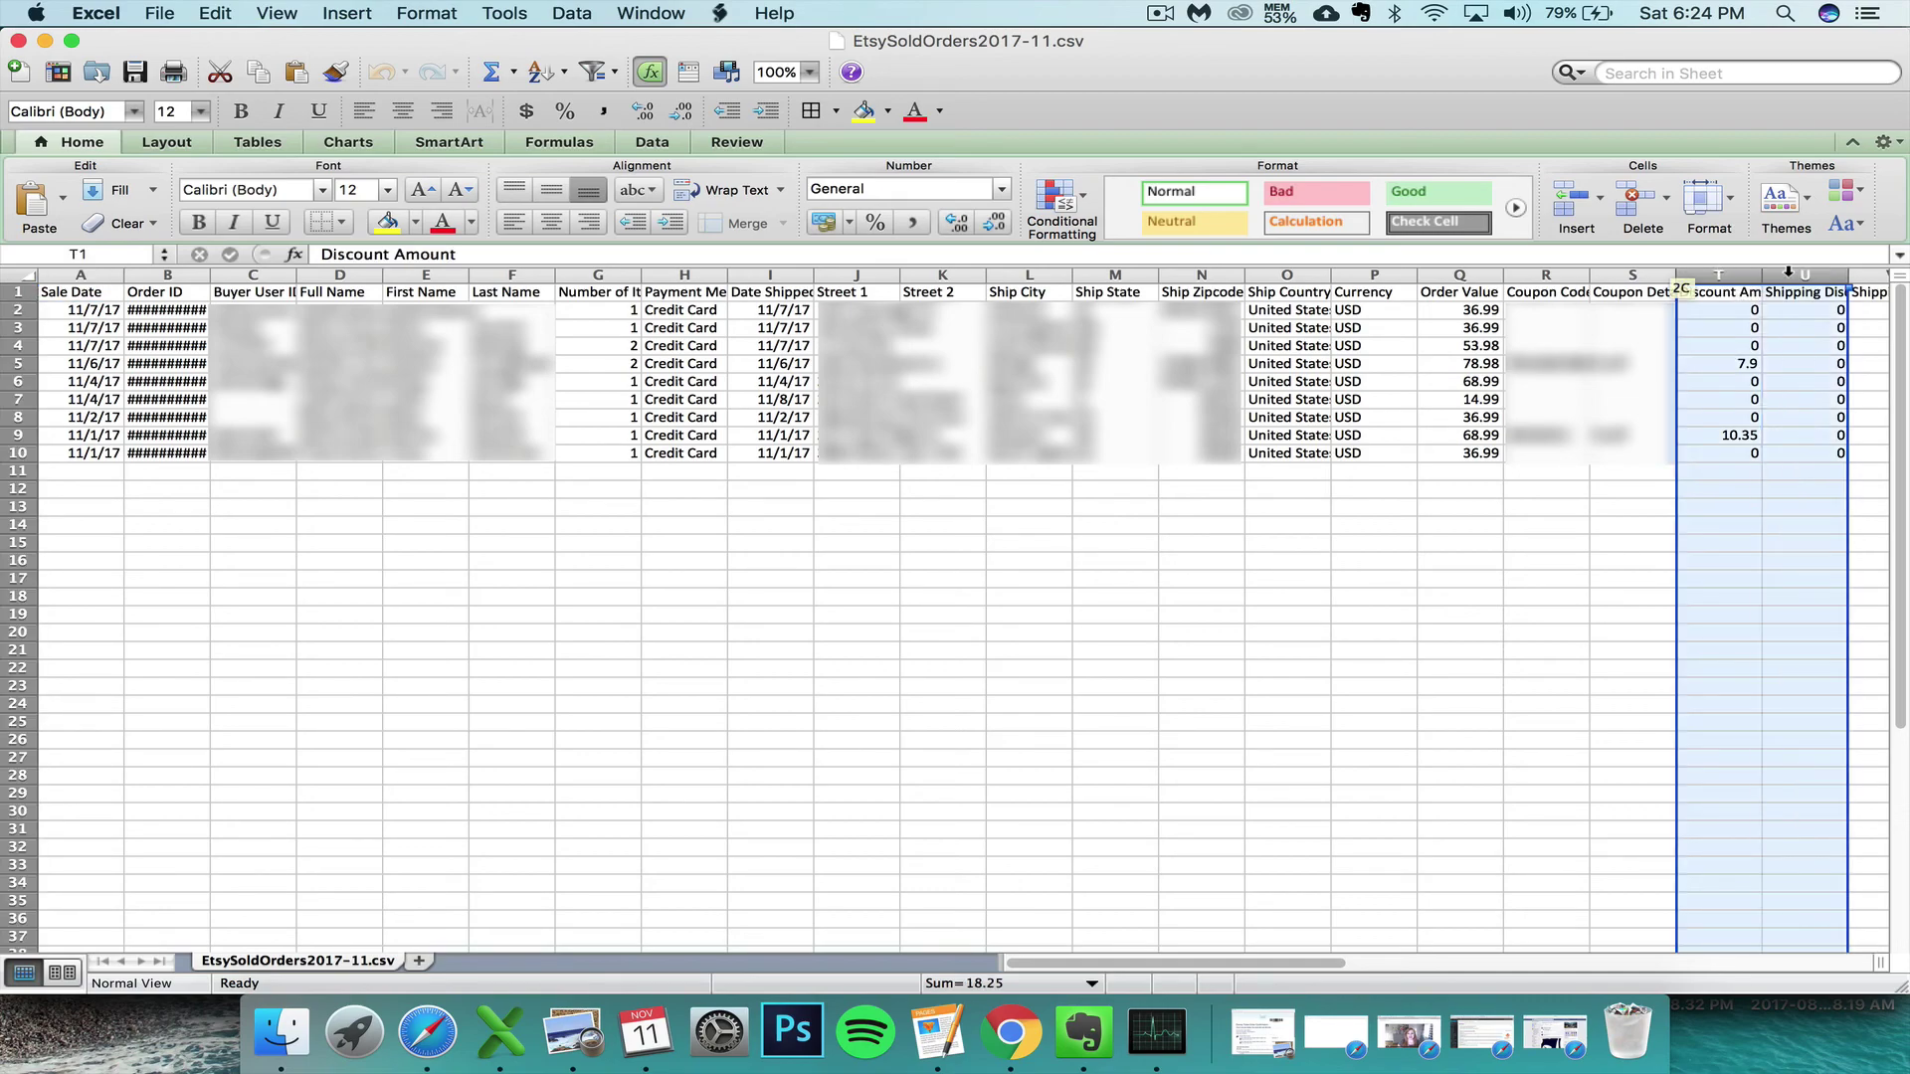
left_click(1719, 275)
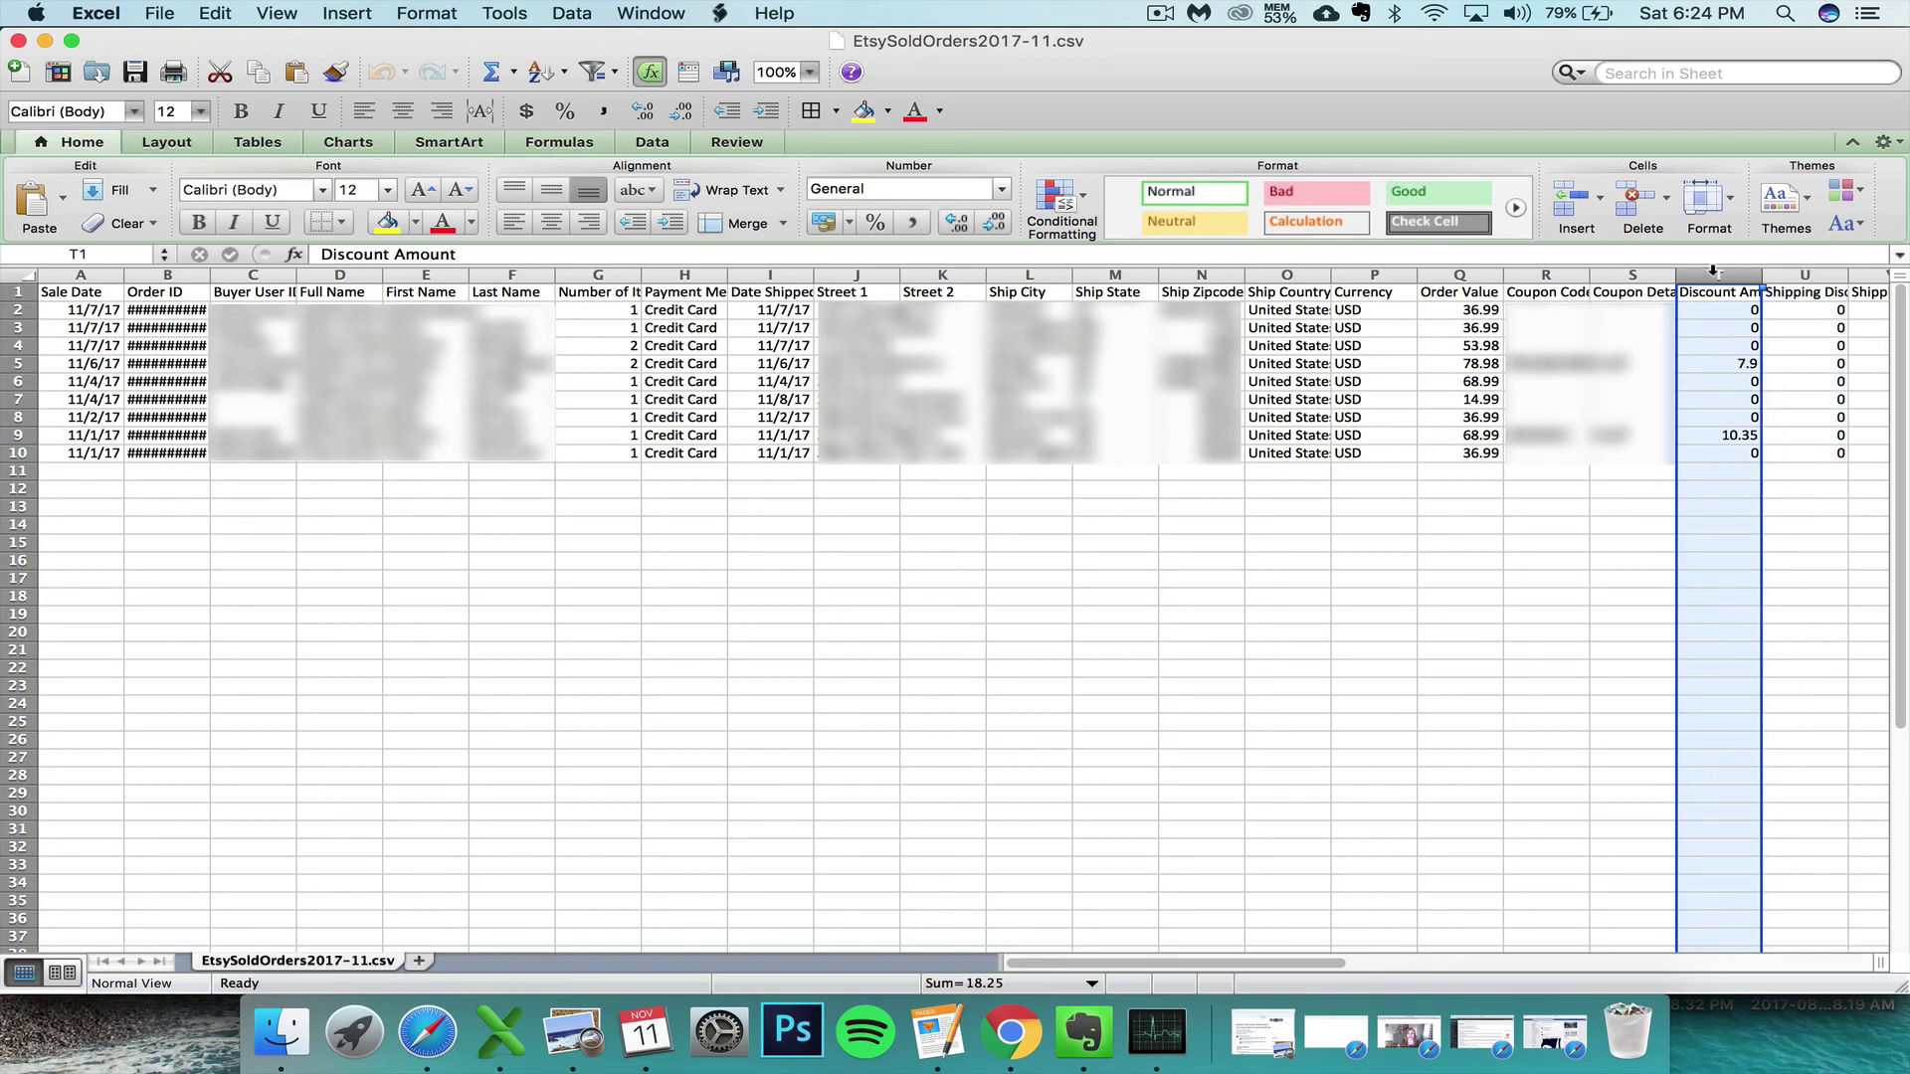
left_click(1793, 266)
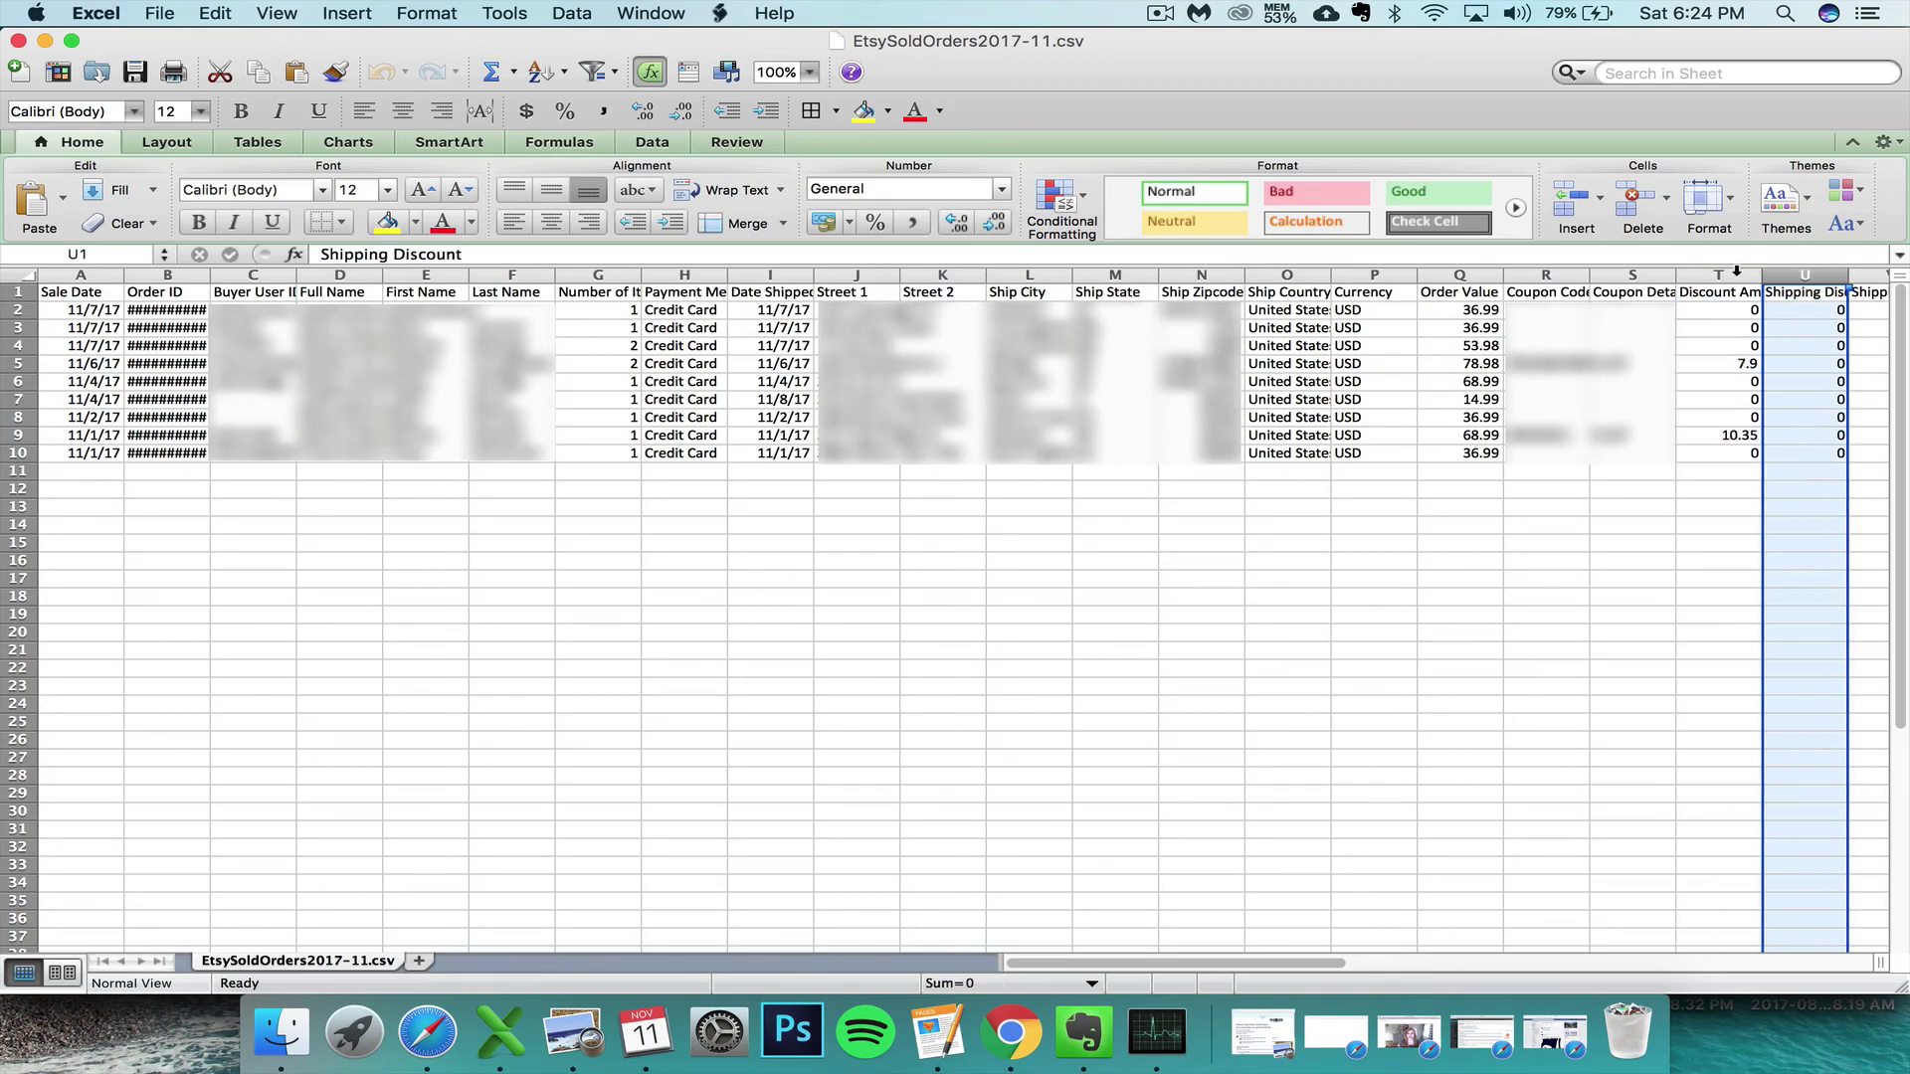
left_click_drag(1736, 269, 1783, 272)
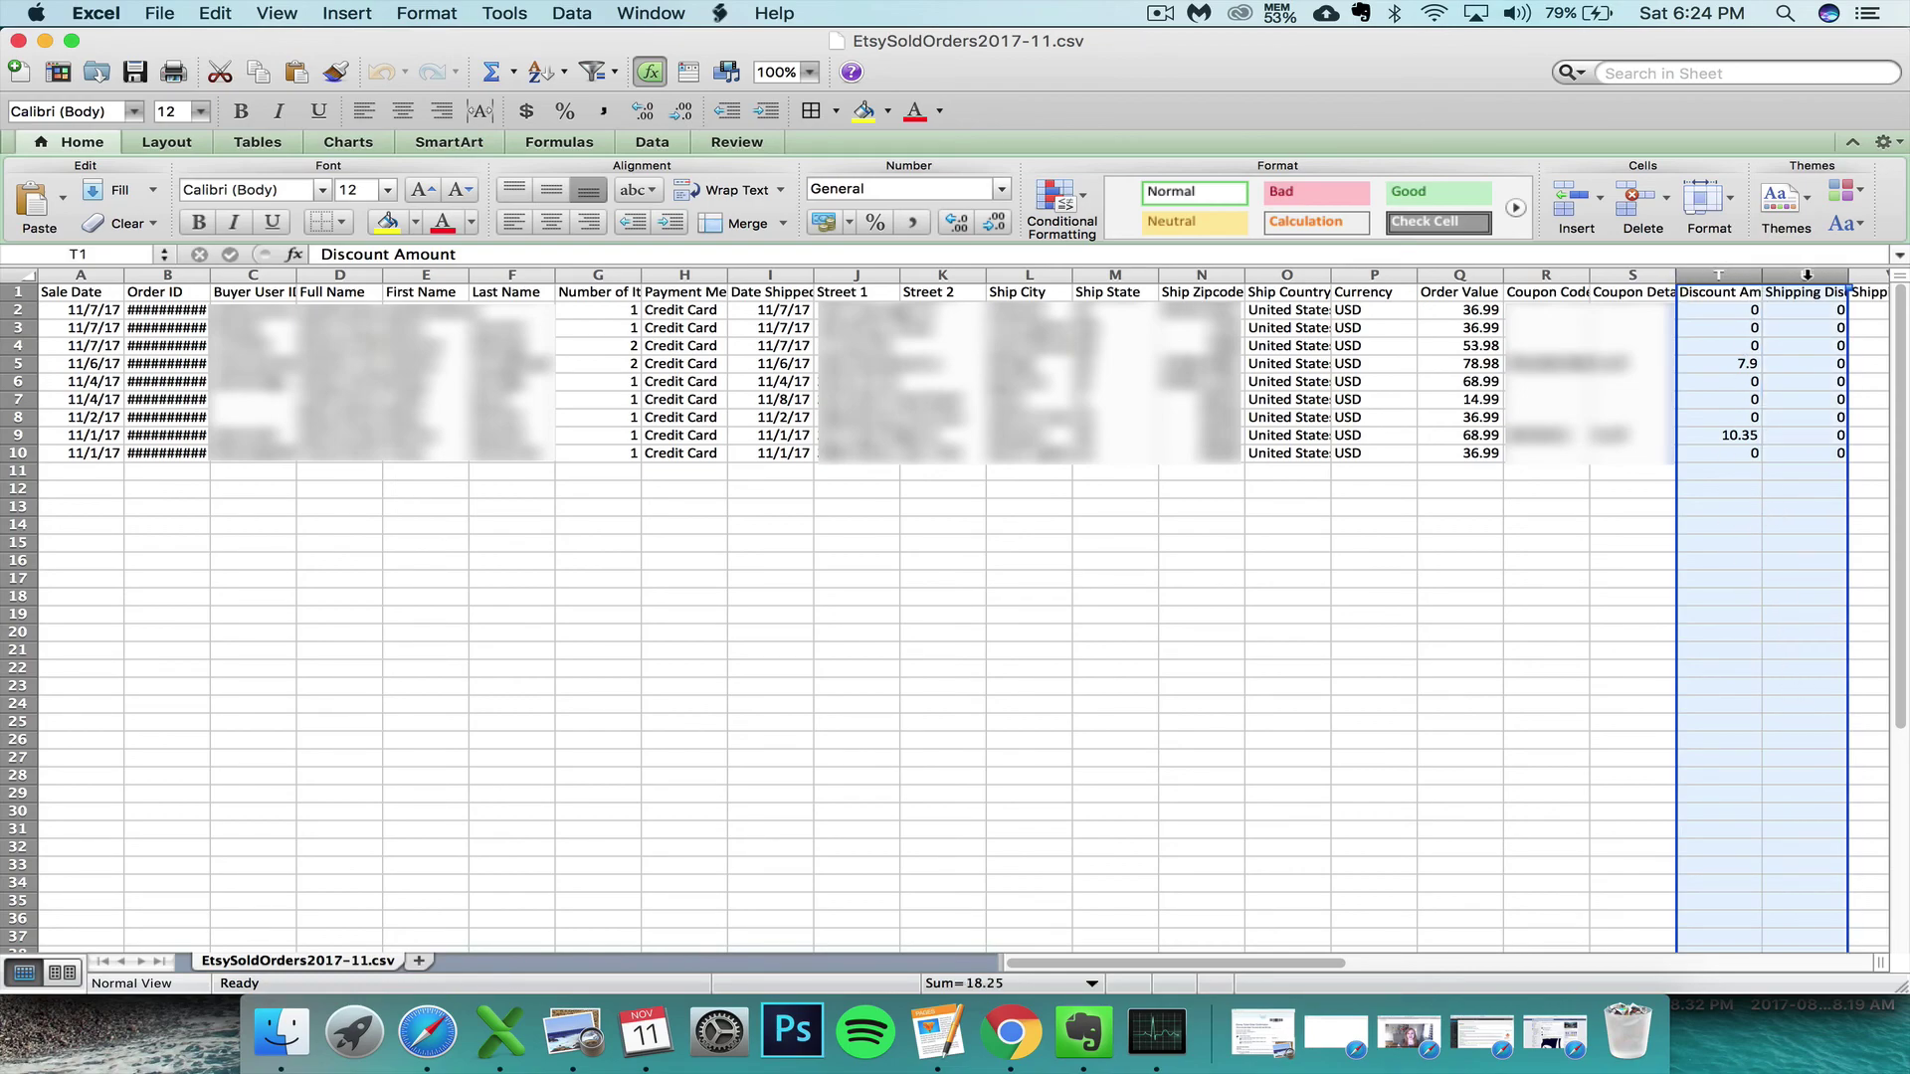
right_click(1730, 358)
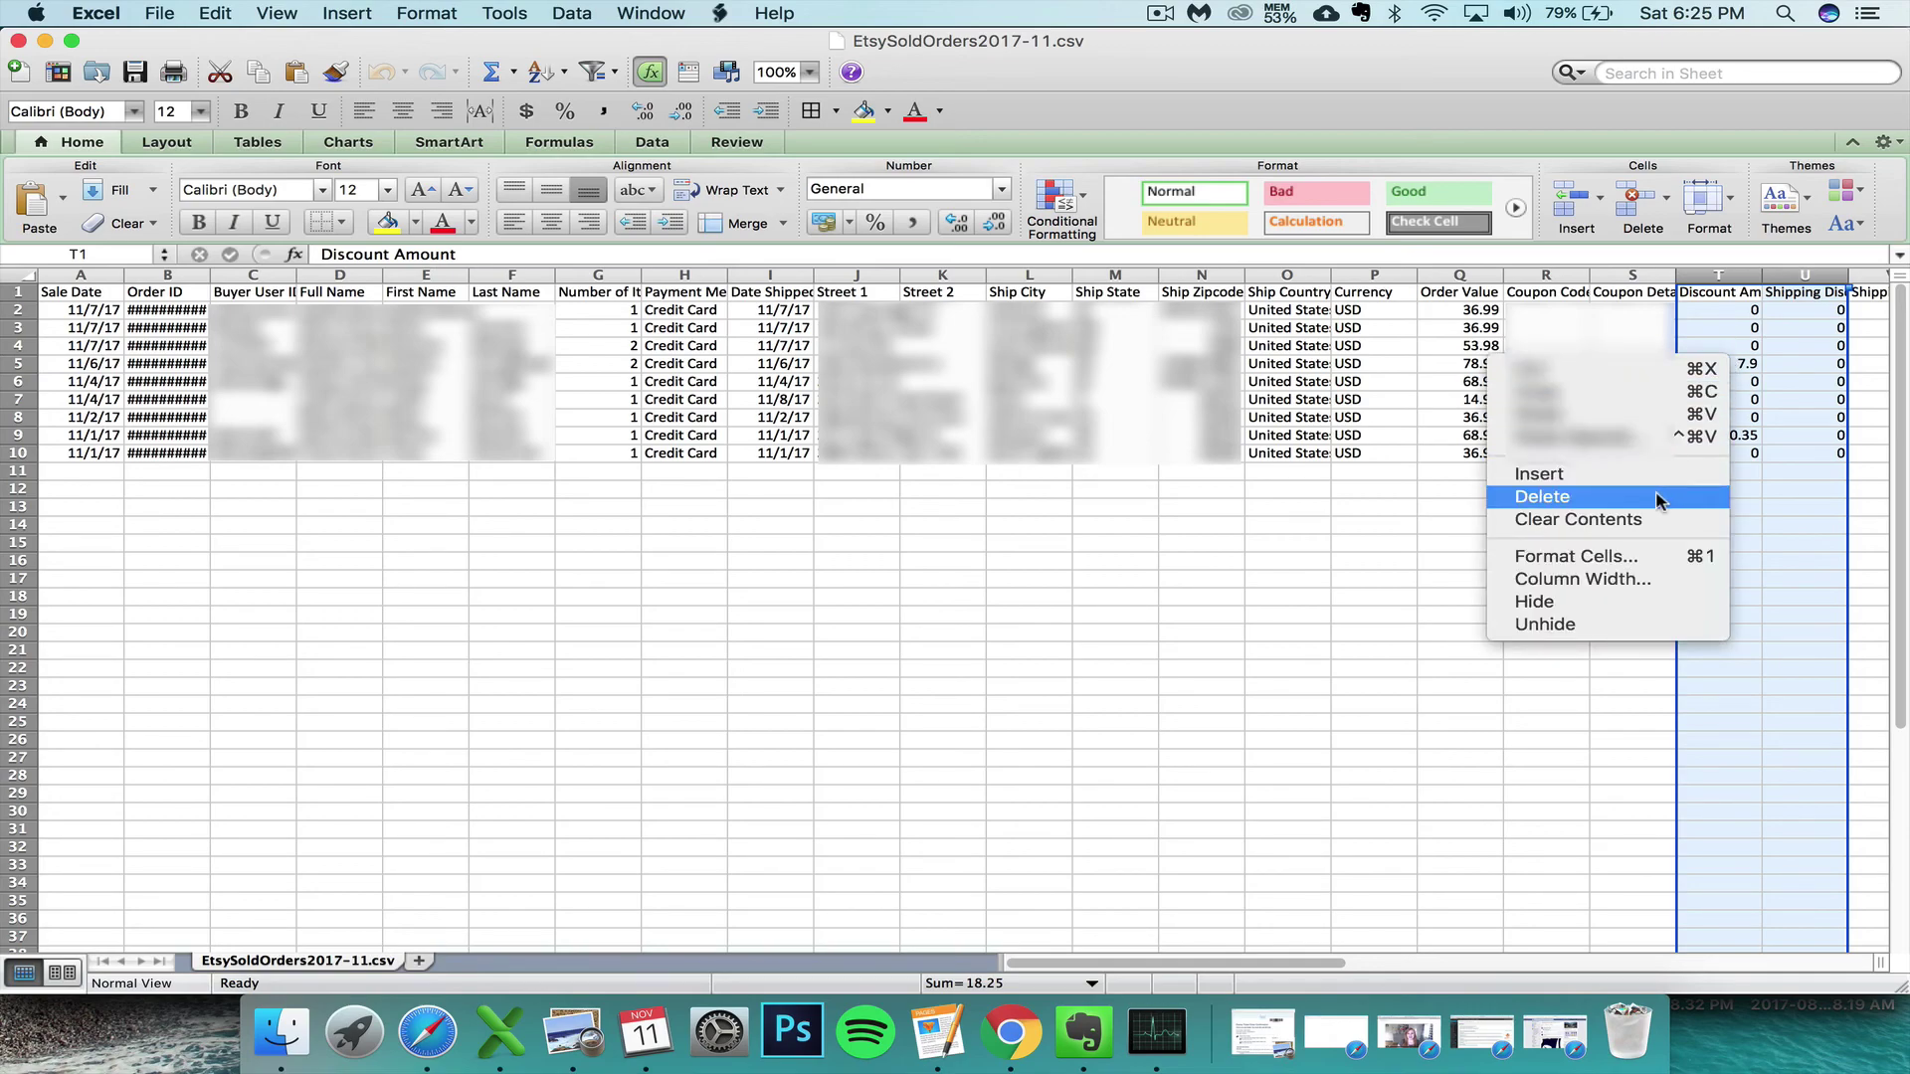
left_click(1658, 498)
left_click(1713, 385)
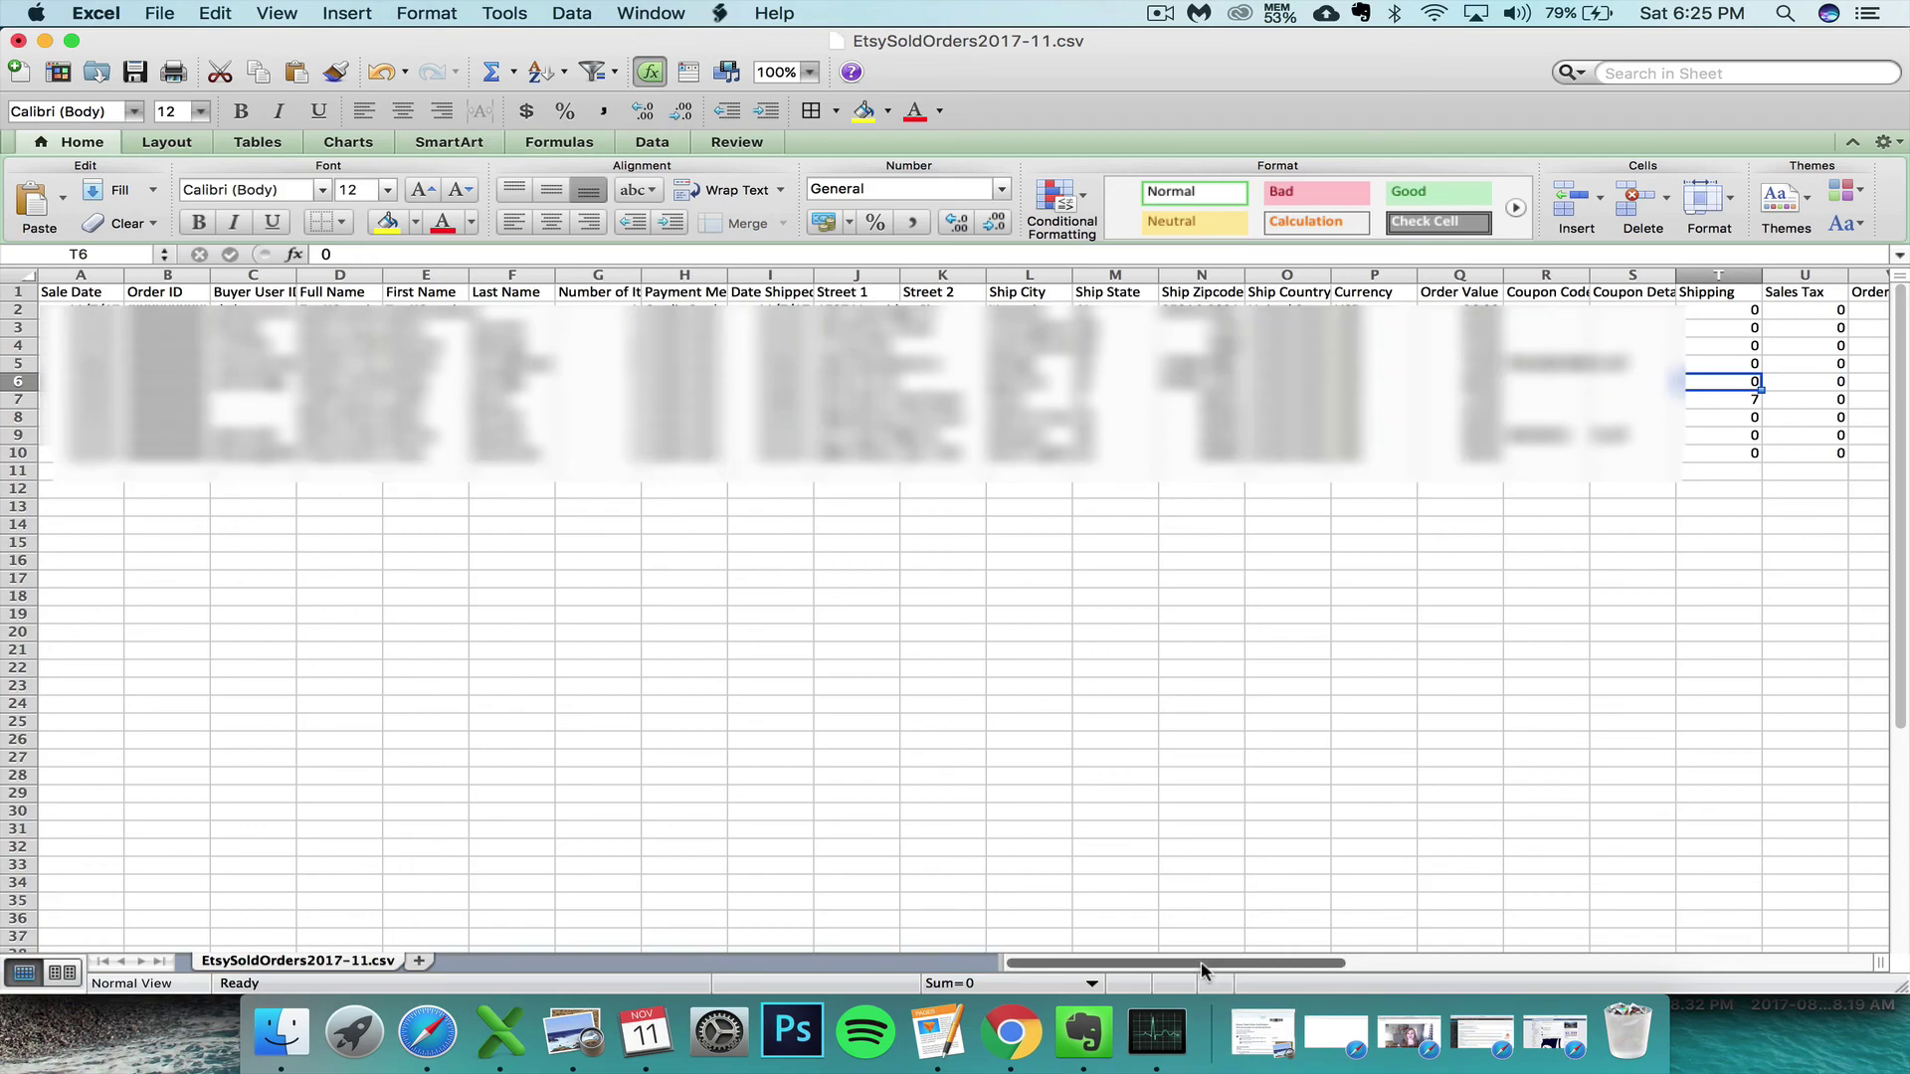
left_click_drag(1201, 970, 1253, 961)
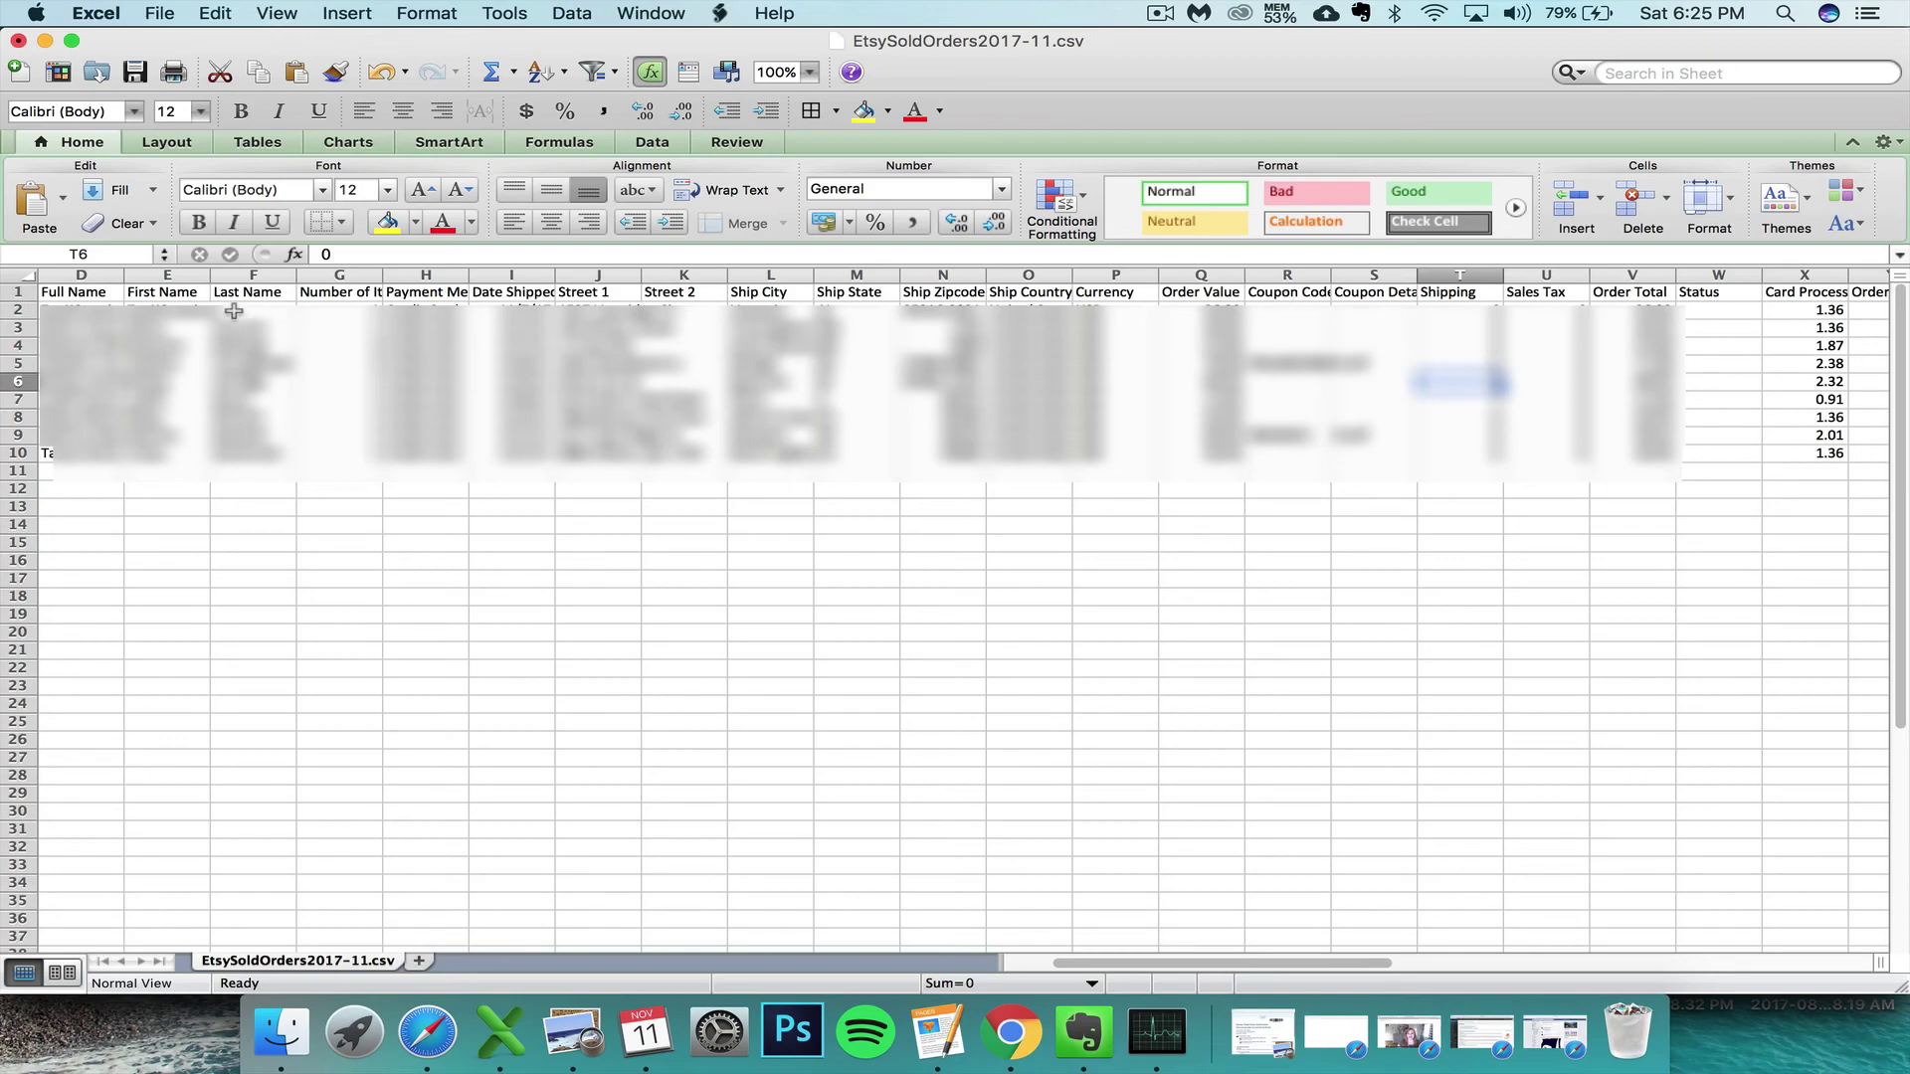
Copy CSV order rows 2–10 and paste them at row 2 of the Nov tab in 2017 example data.
left_click_drag(7, 312, 25, 450)
key("super+c")
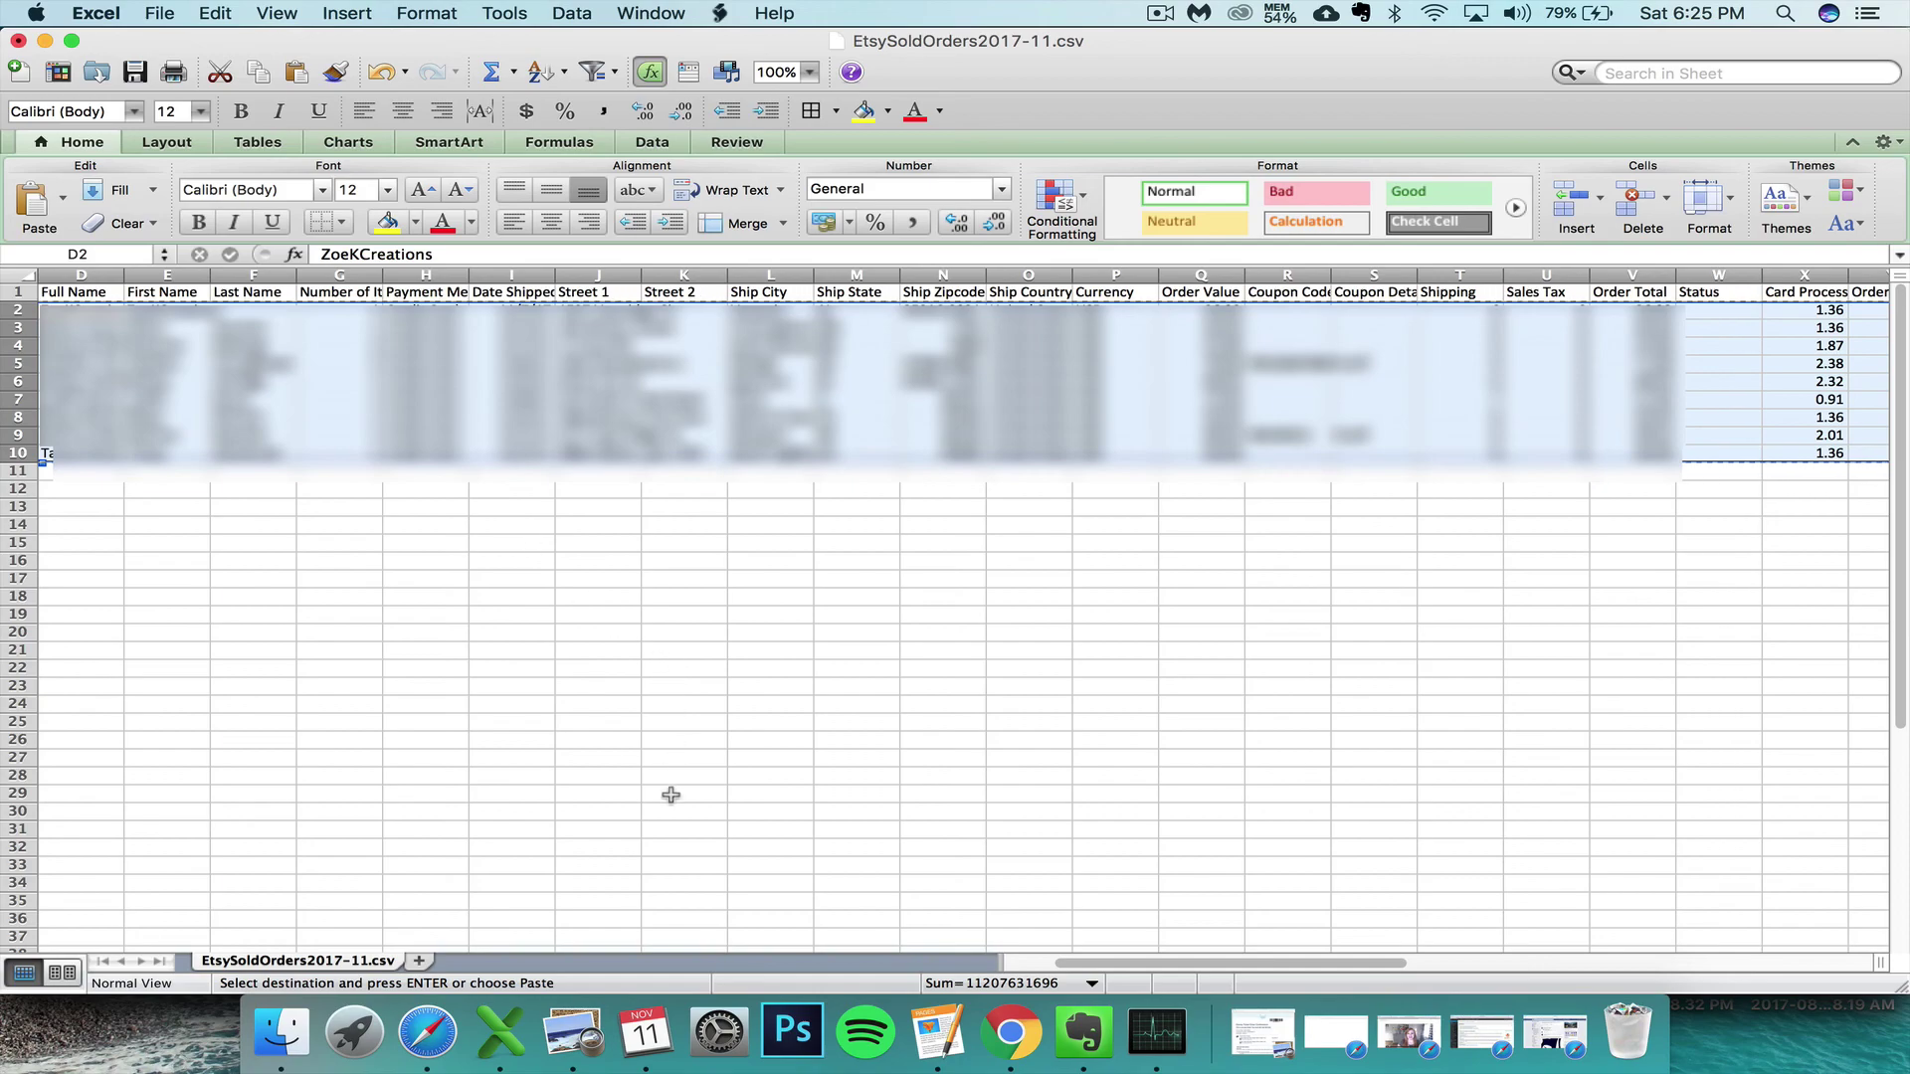
left_click(650, 13)
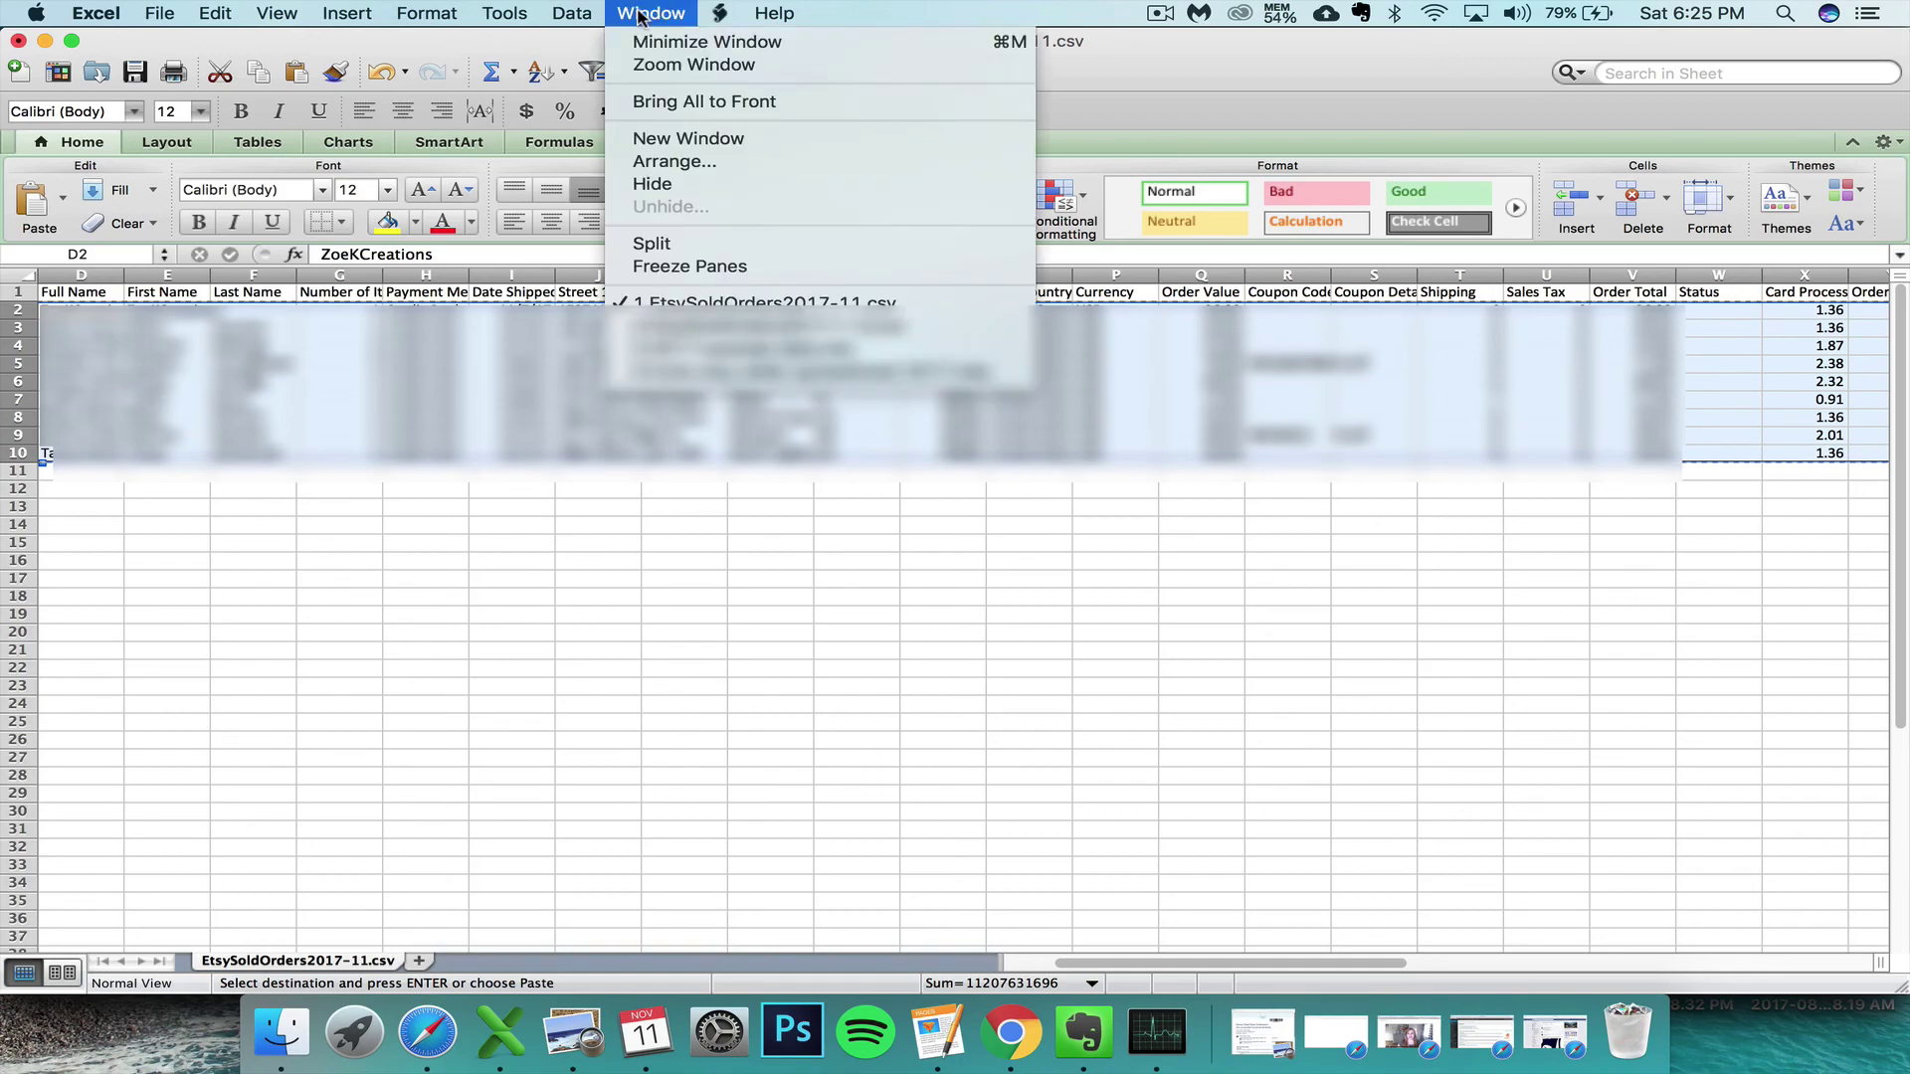
left_click(689, 333)
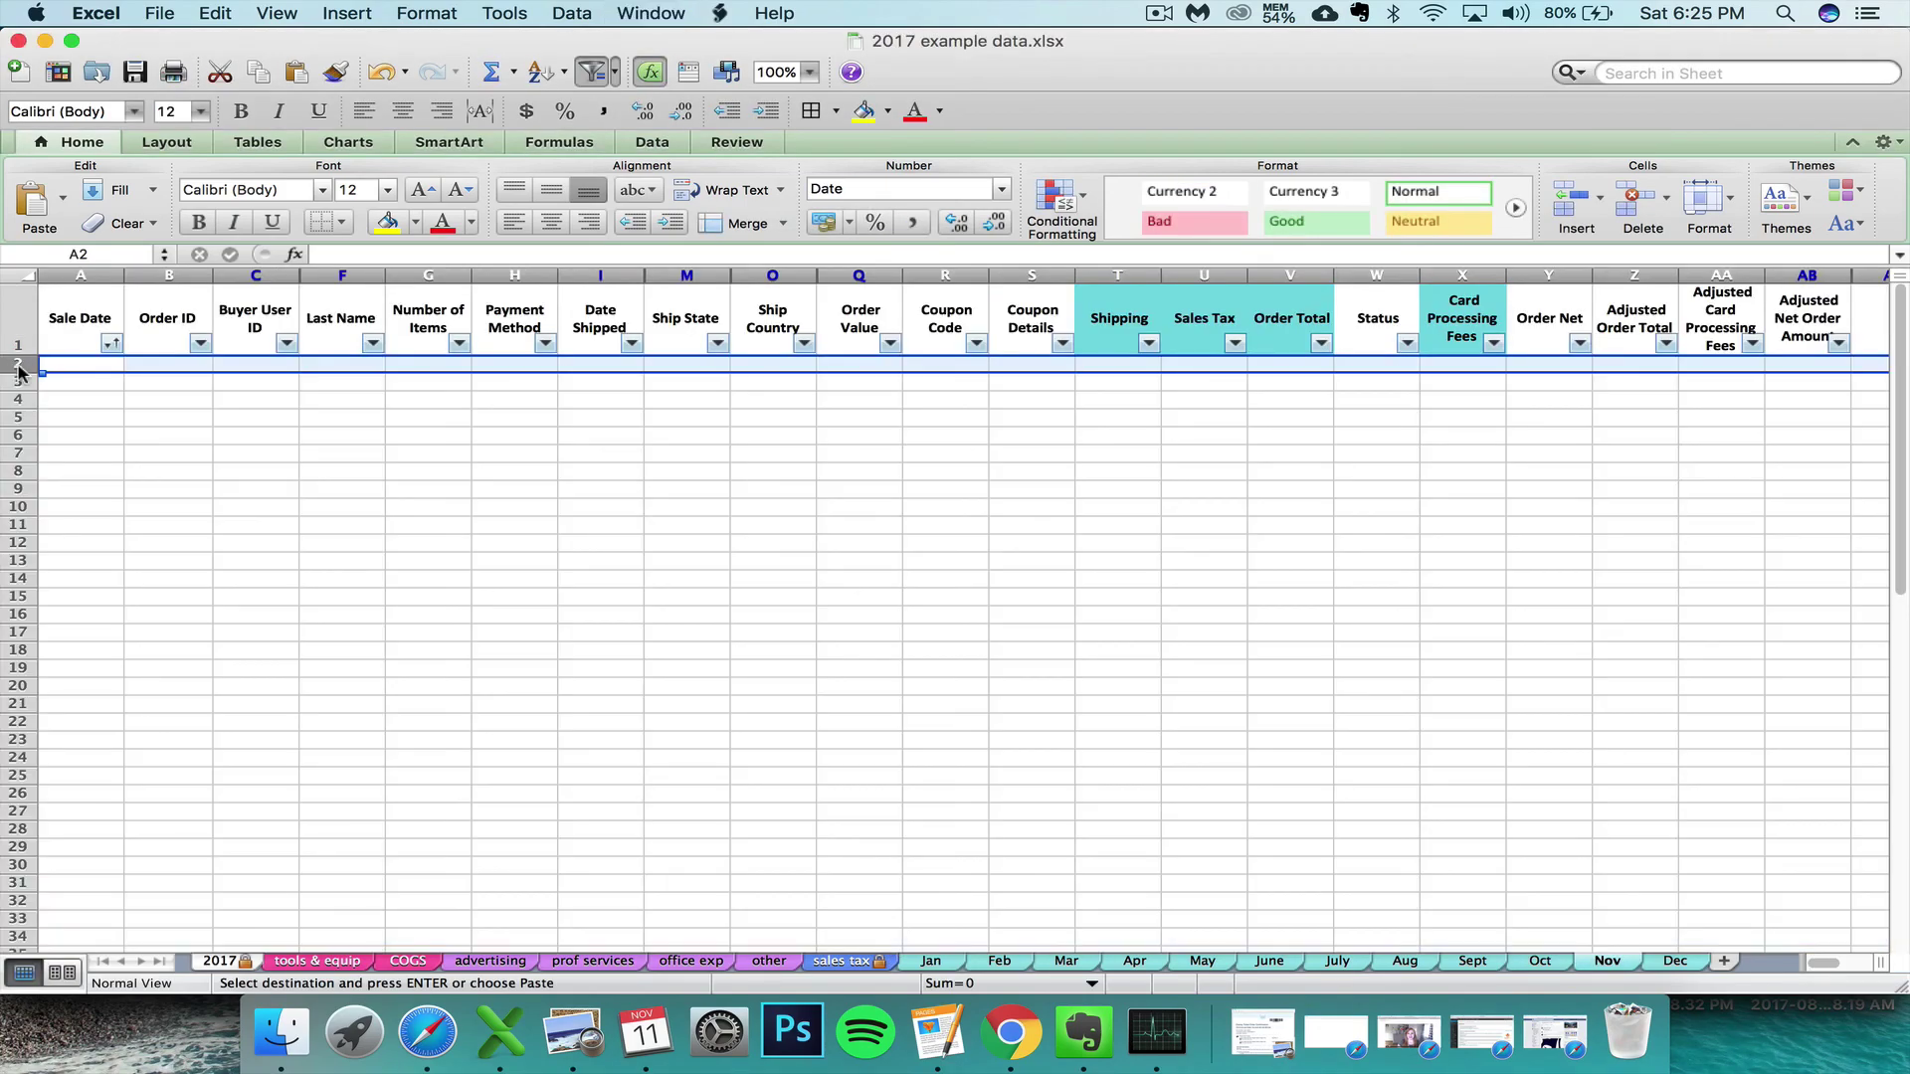
right_click(18, 364)
left_click(62, 430)
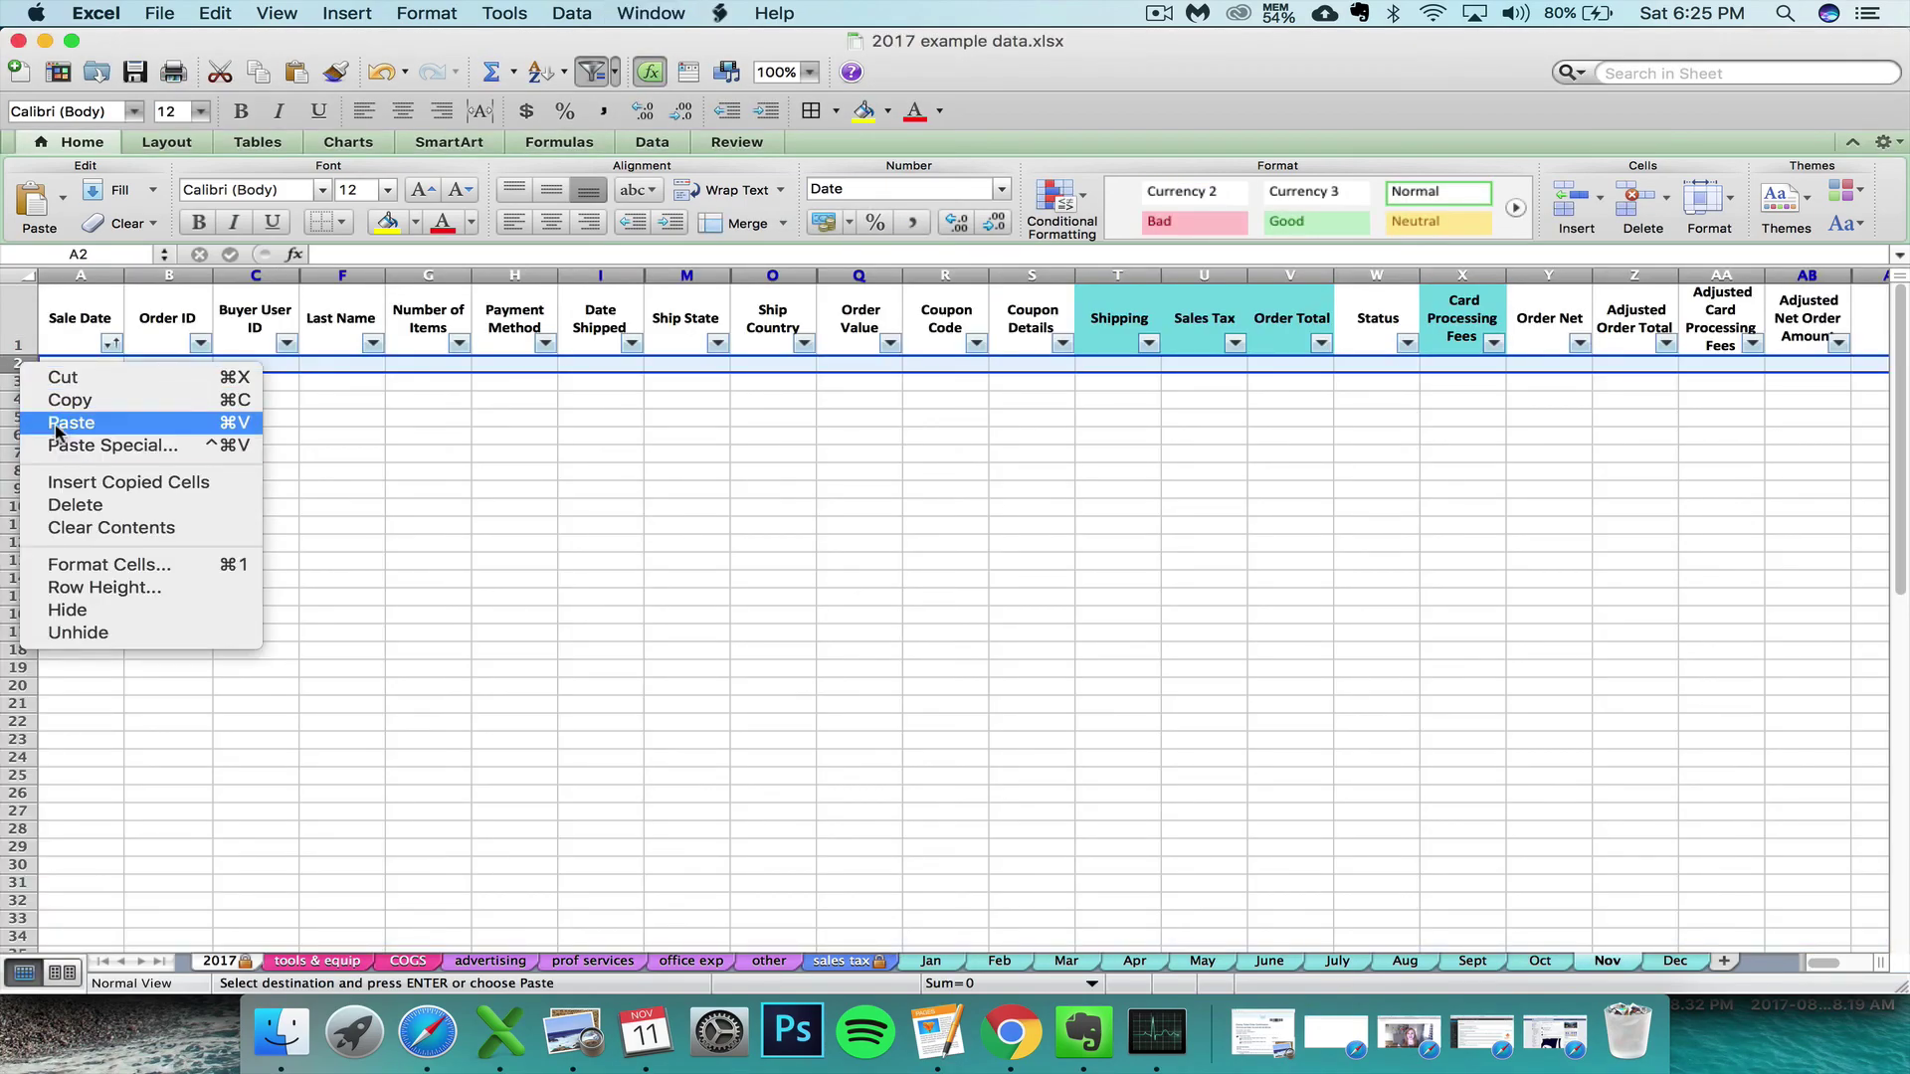
left_click(949, 634)
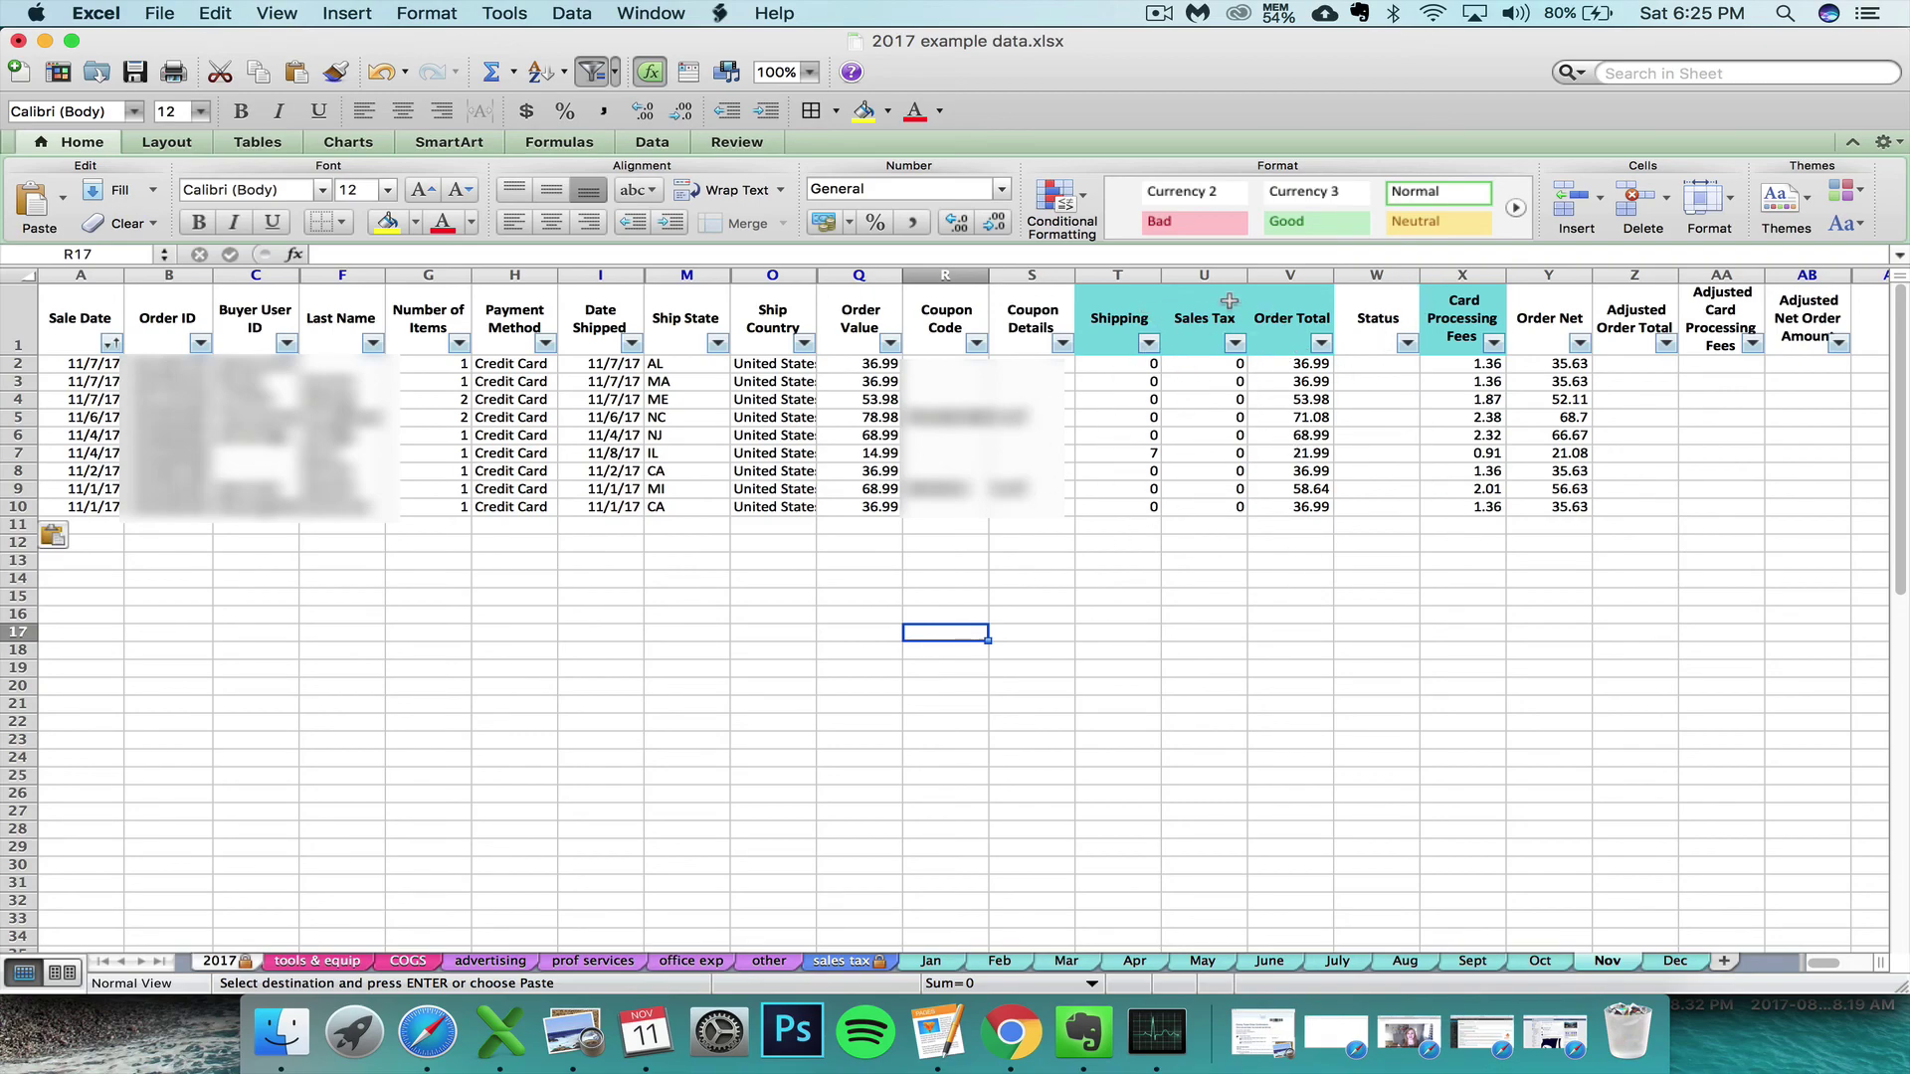
left_click(218, 959)
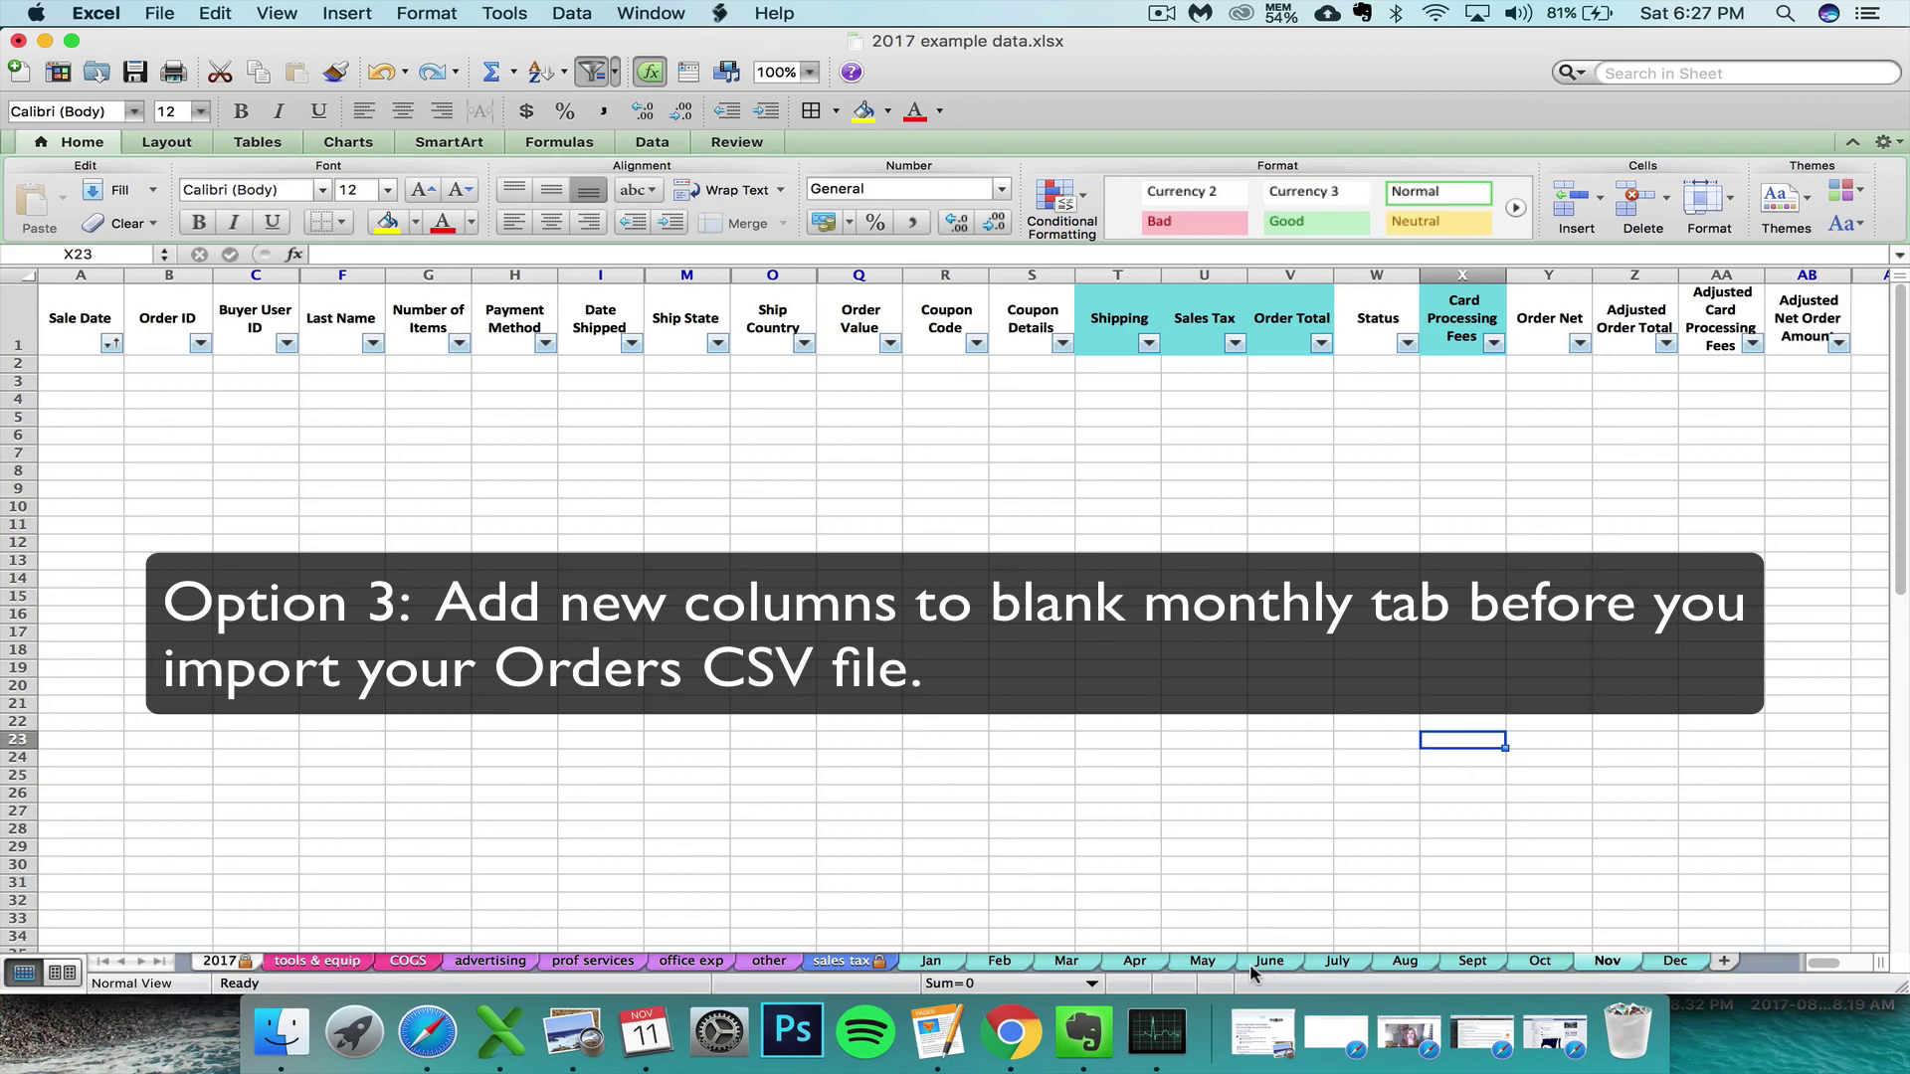
Insert two blank columns at T:U before Shipping on the Nov sheet, then view the 2017 summary.
left_click(933, 962)
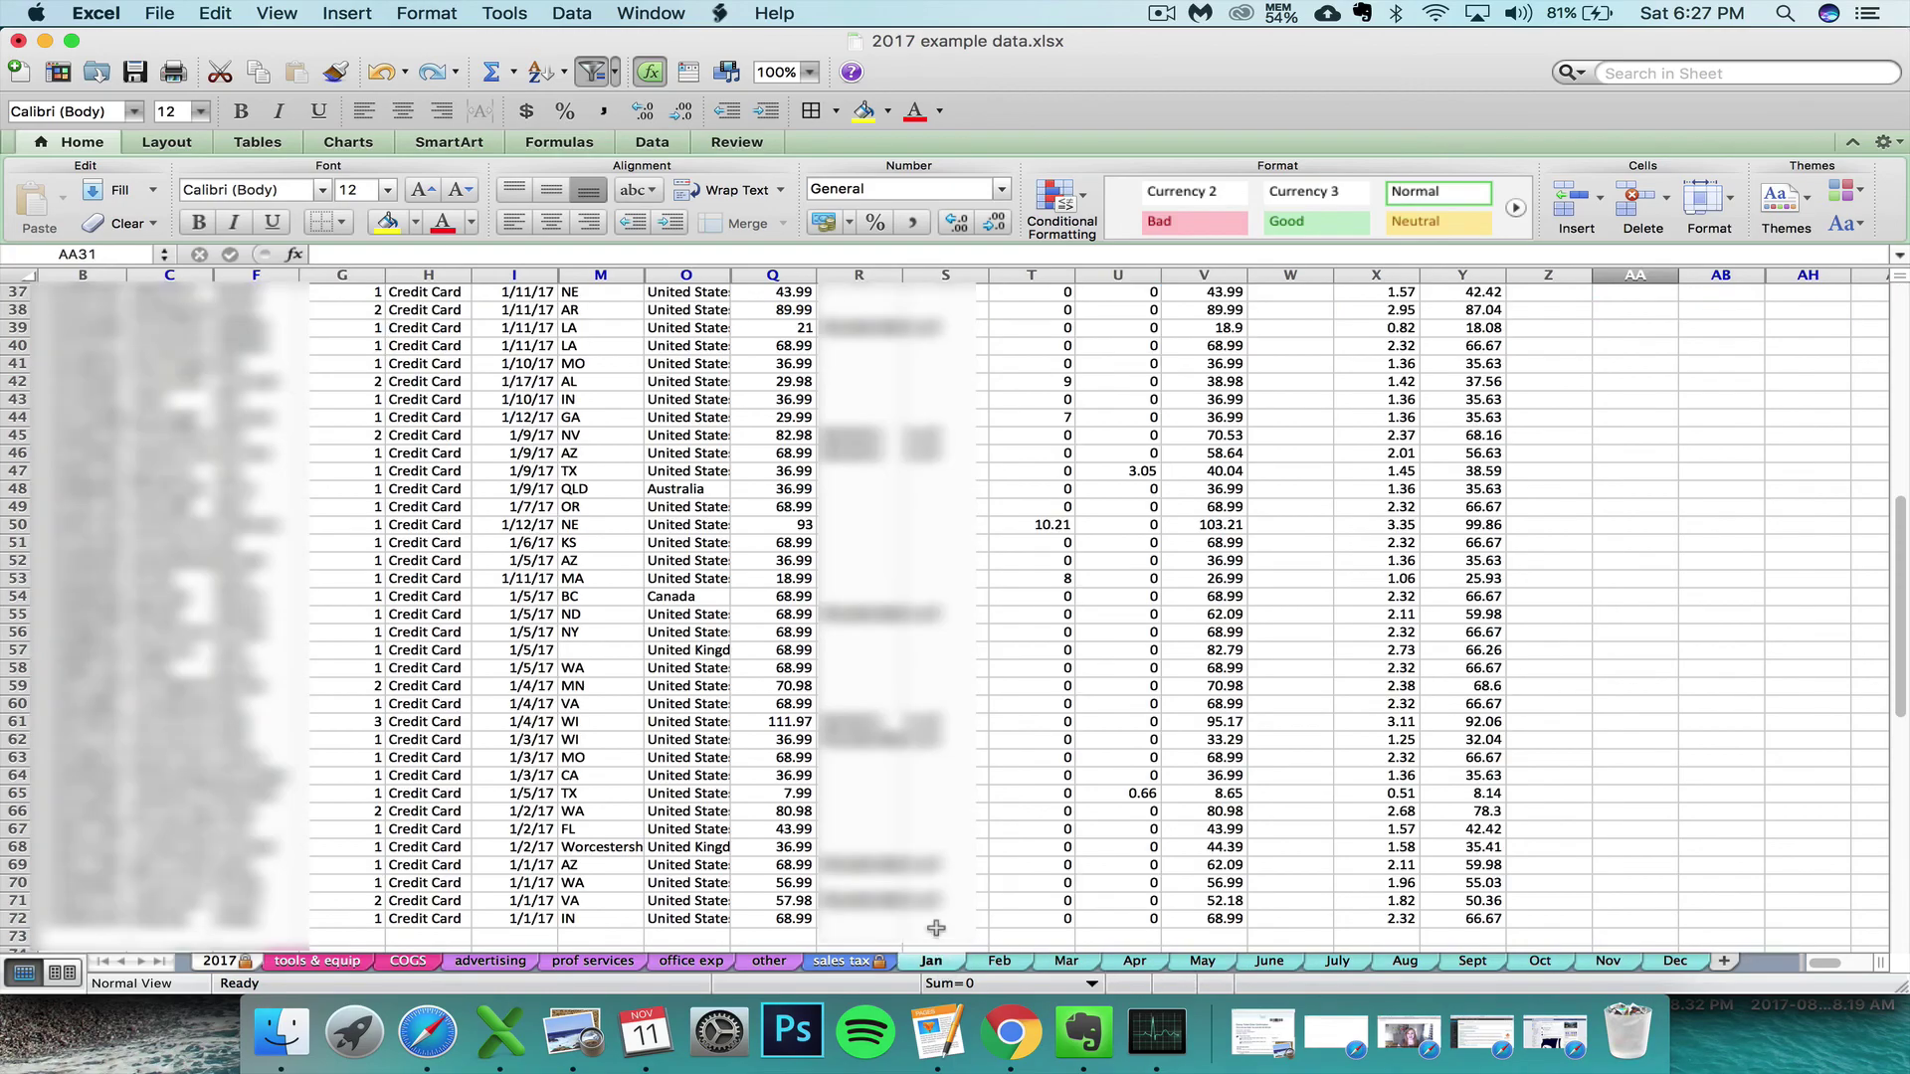
scroll(1894, 306, "up", 10)
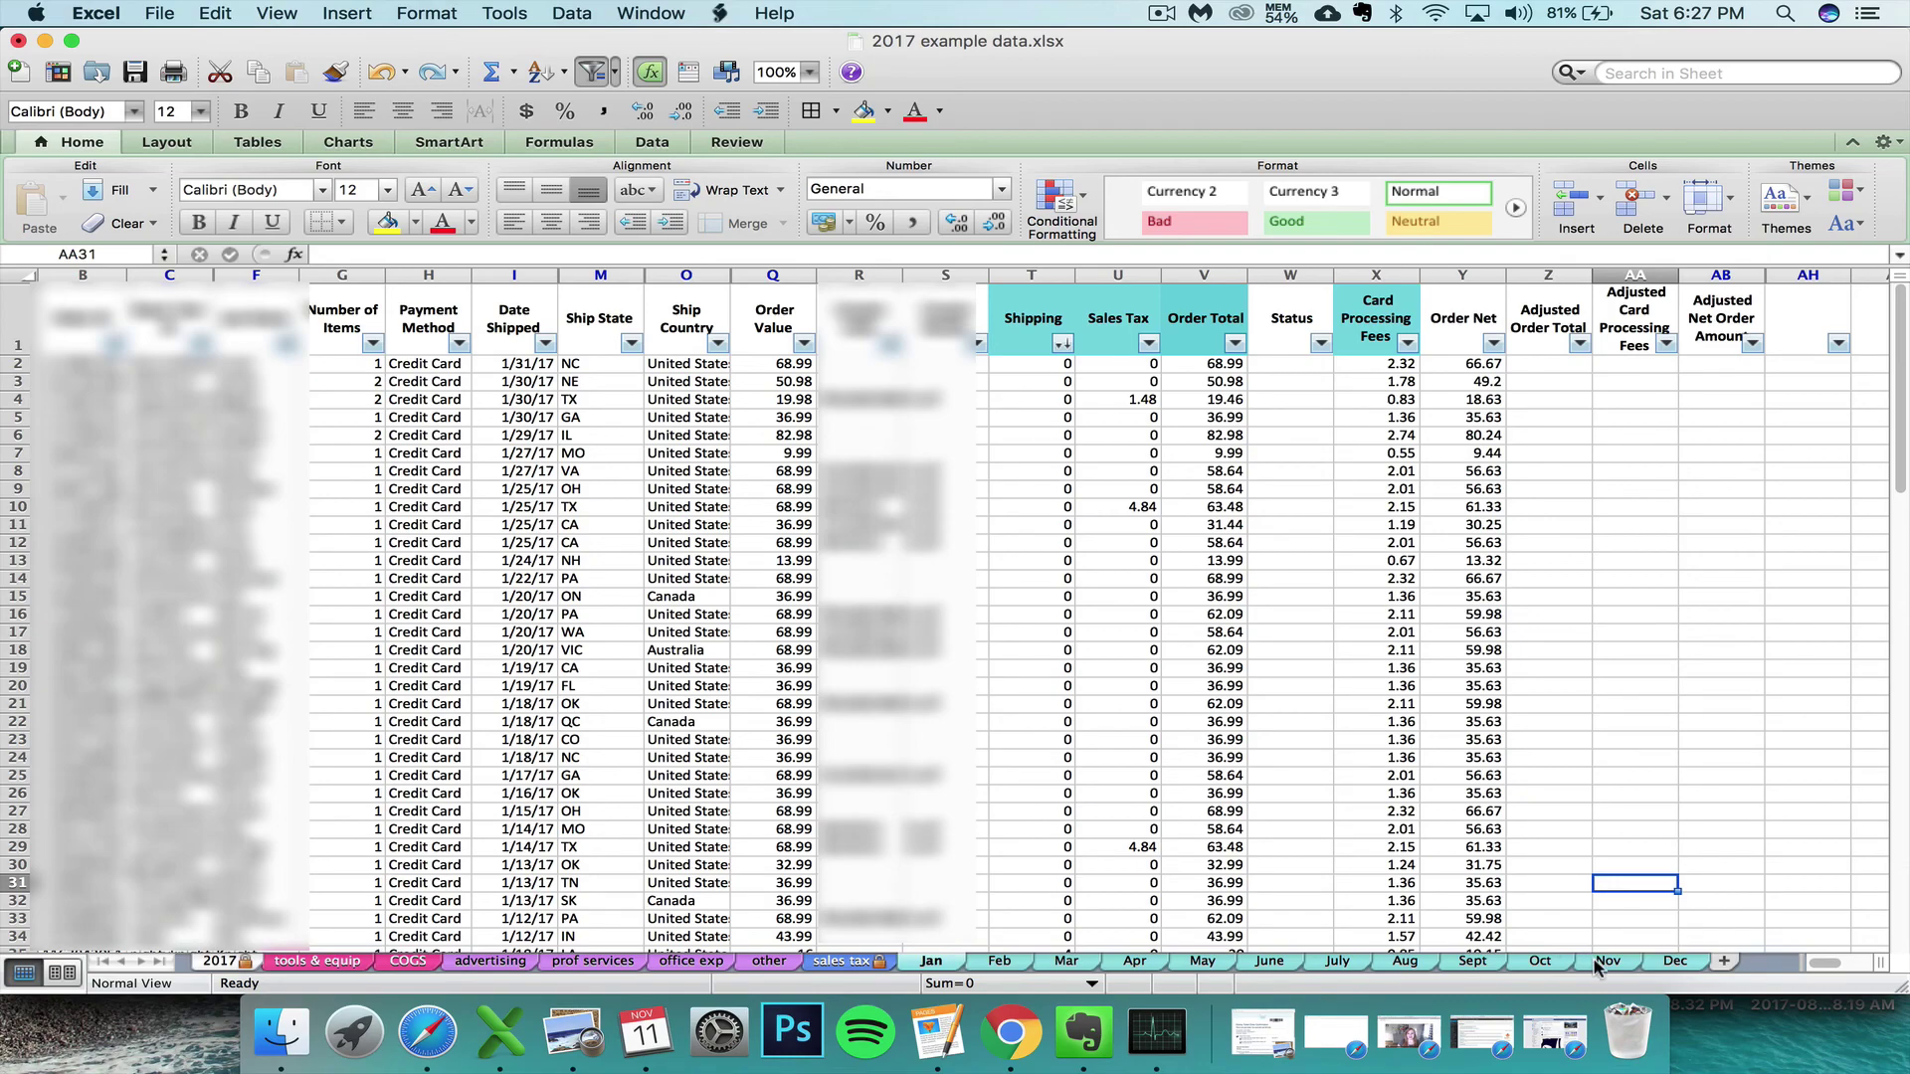
left_click(1603, 961)
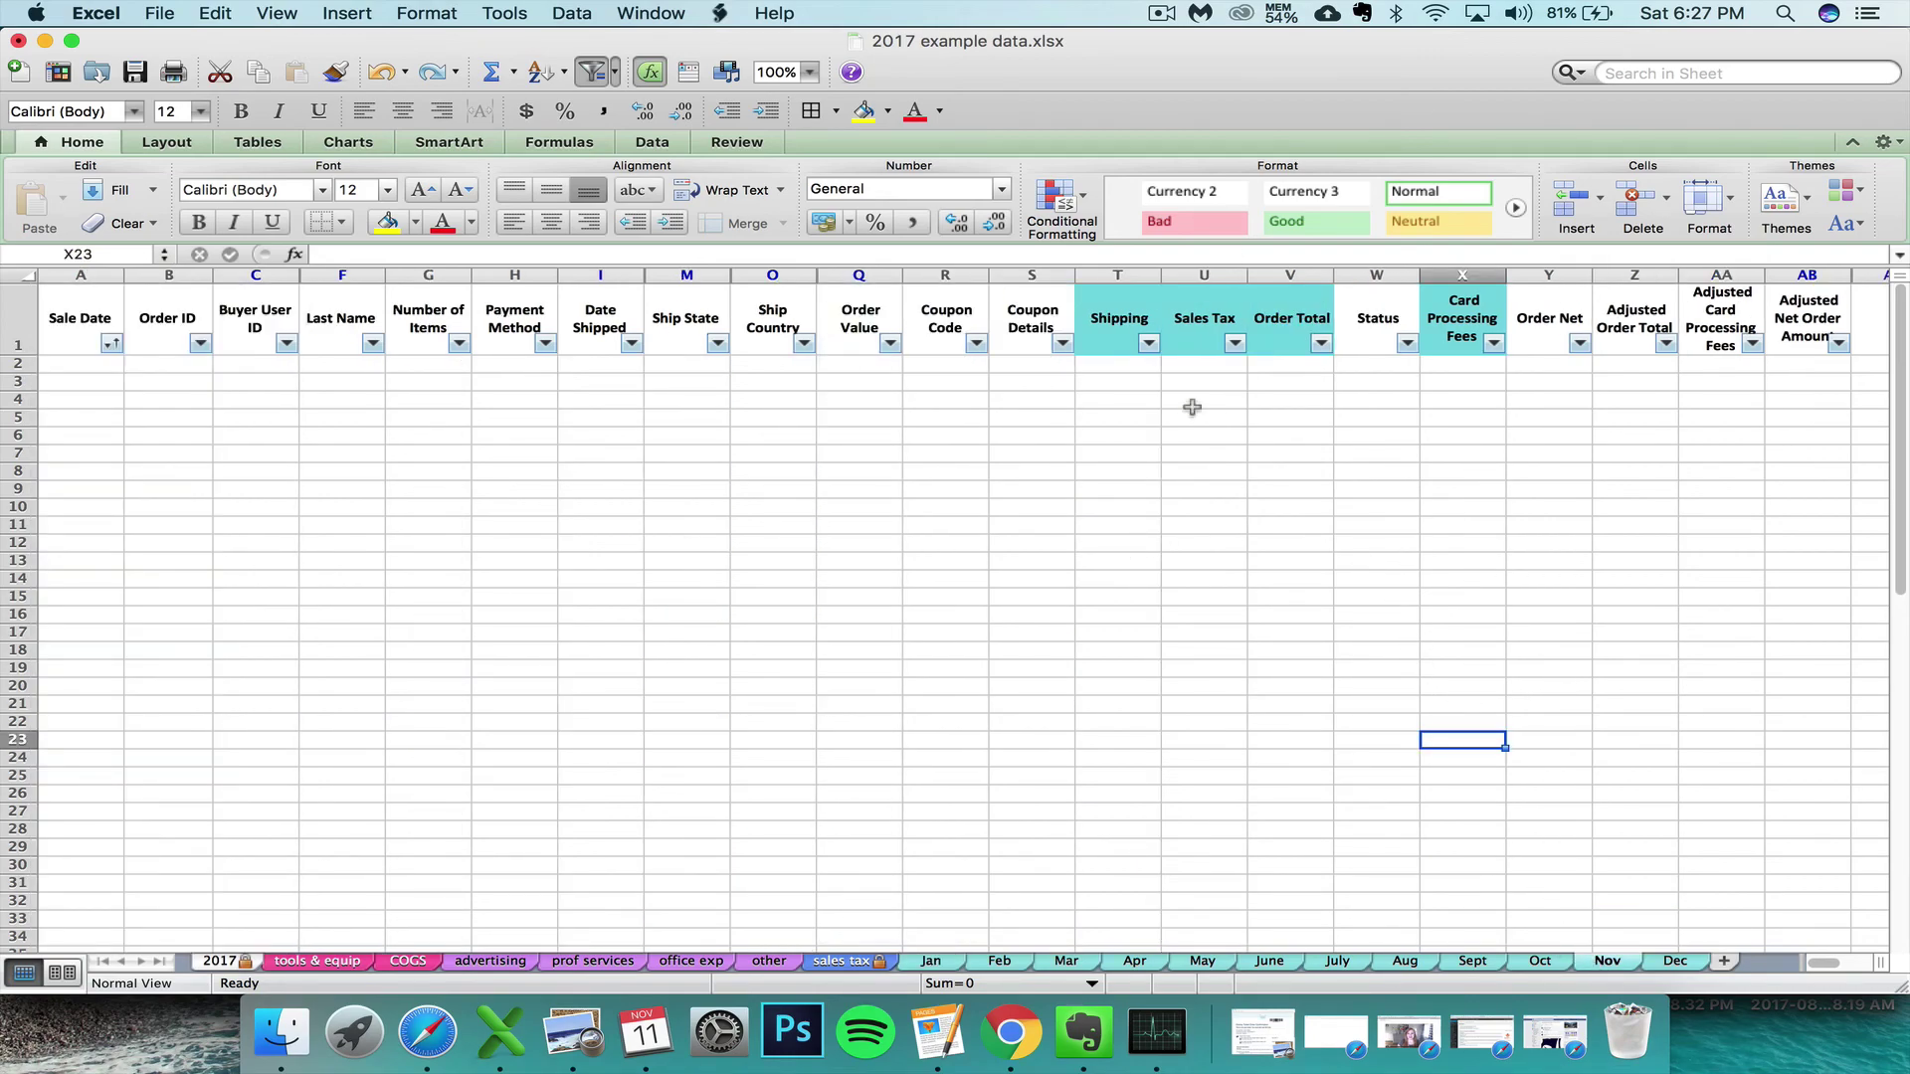
left_click_drag(1121, 273, 1172, 270)
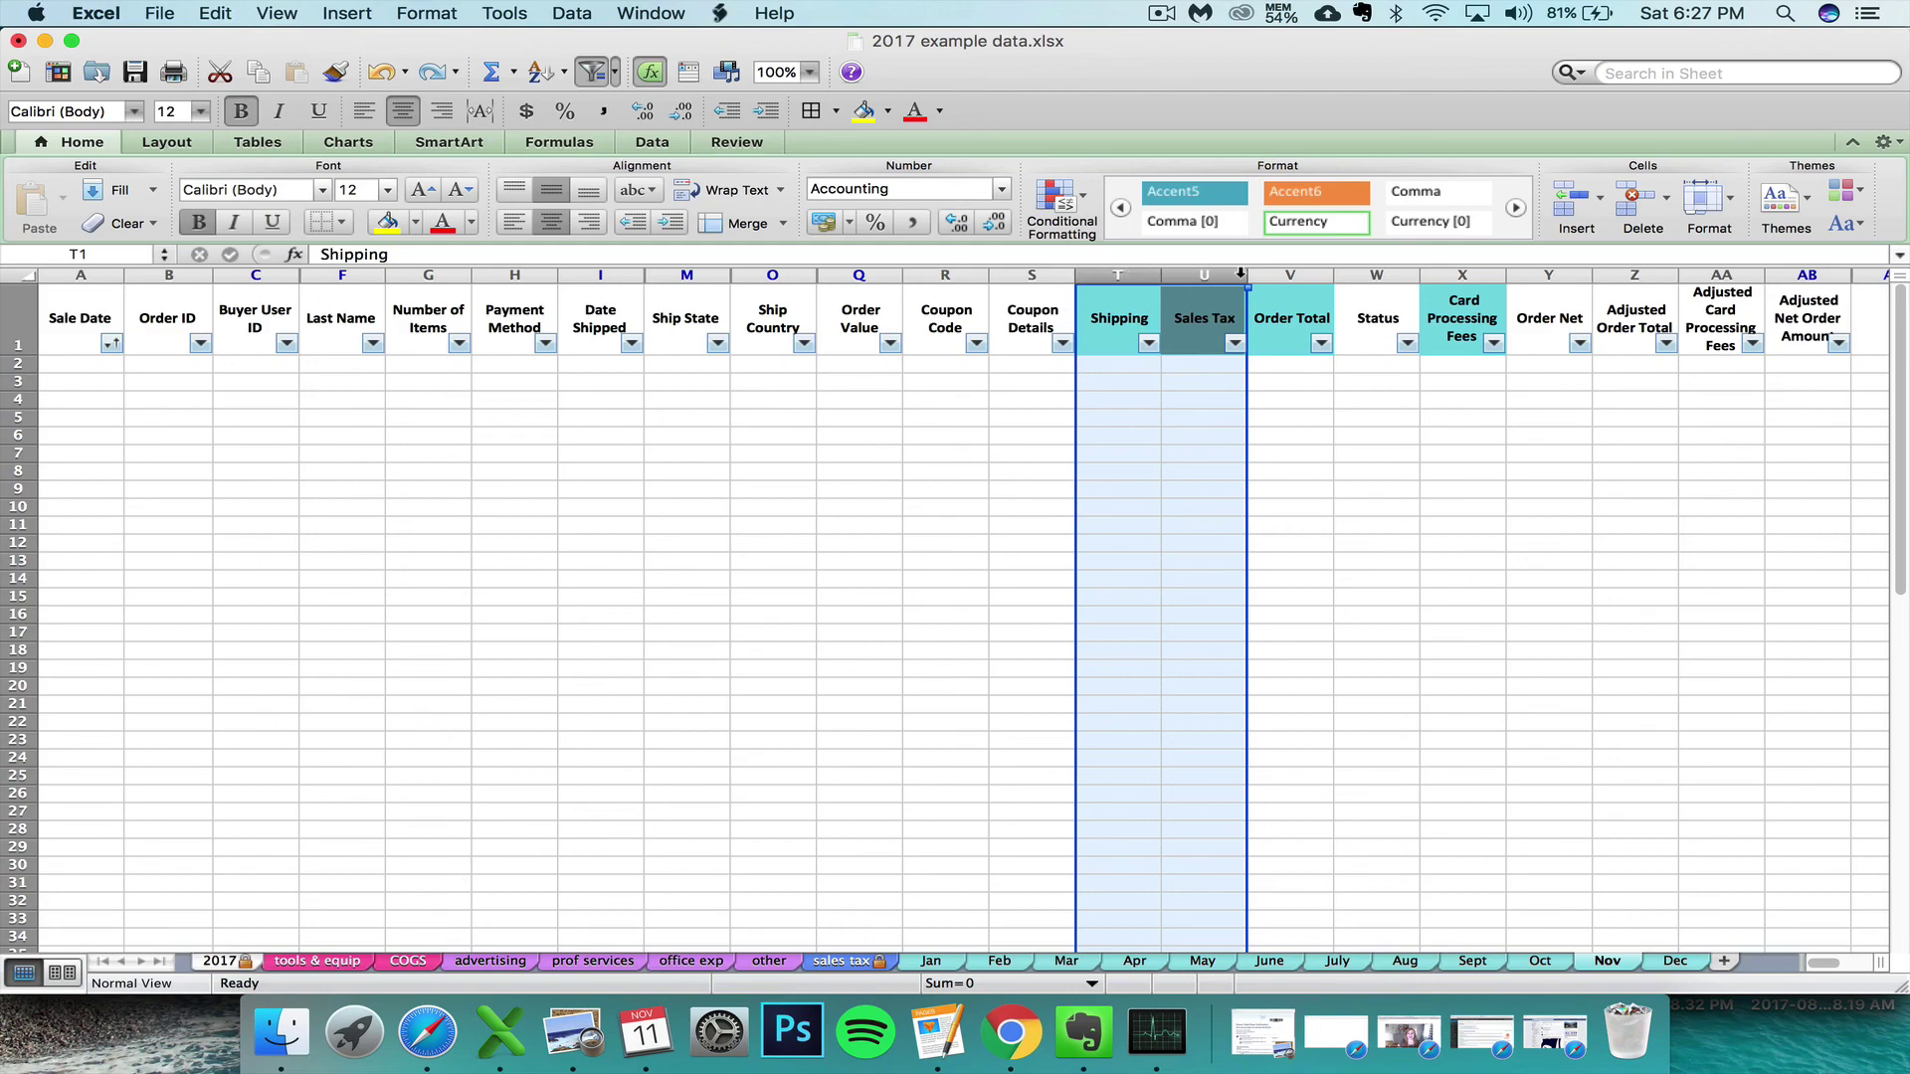
right_click(1118, 273)
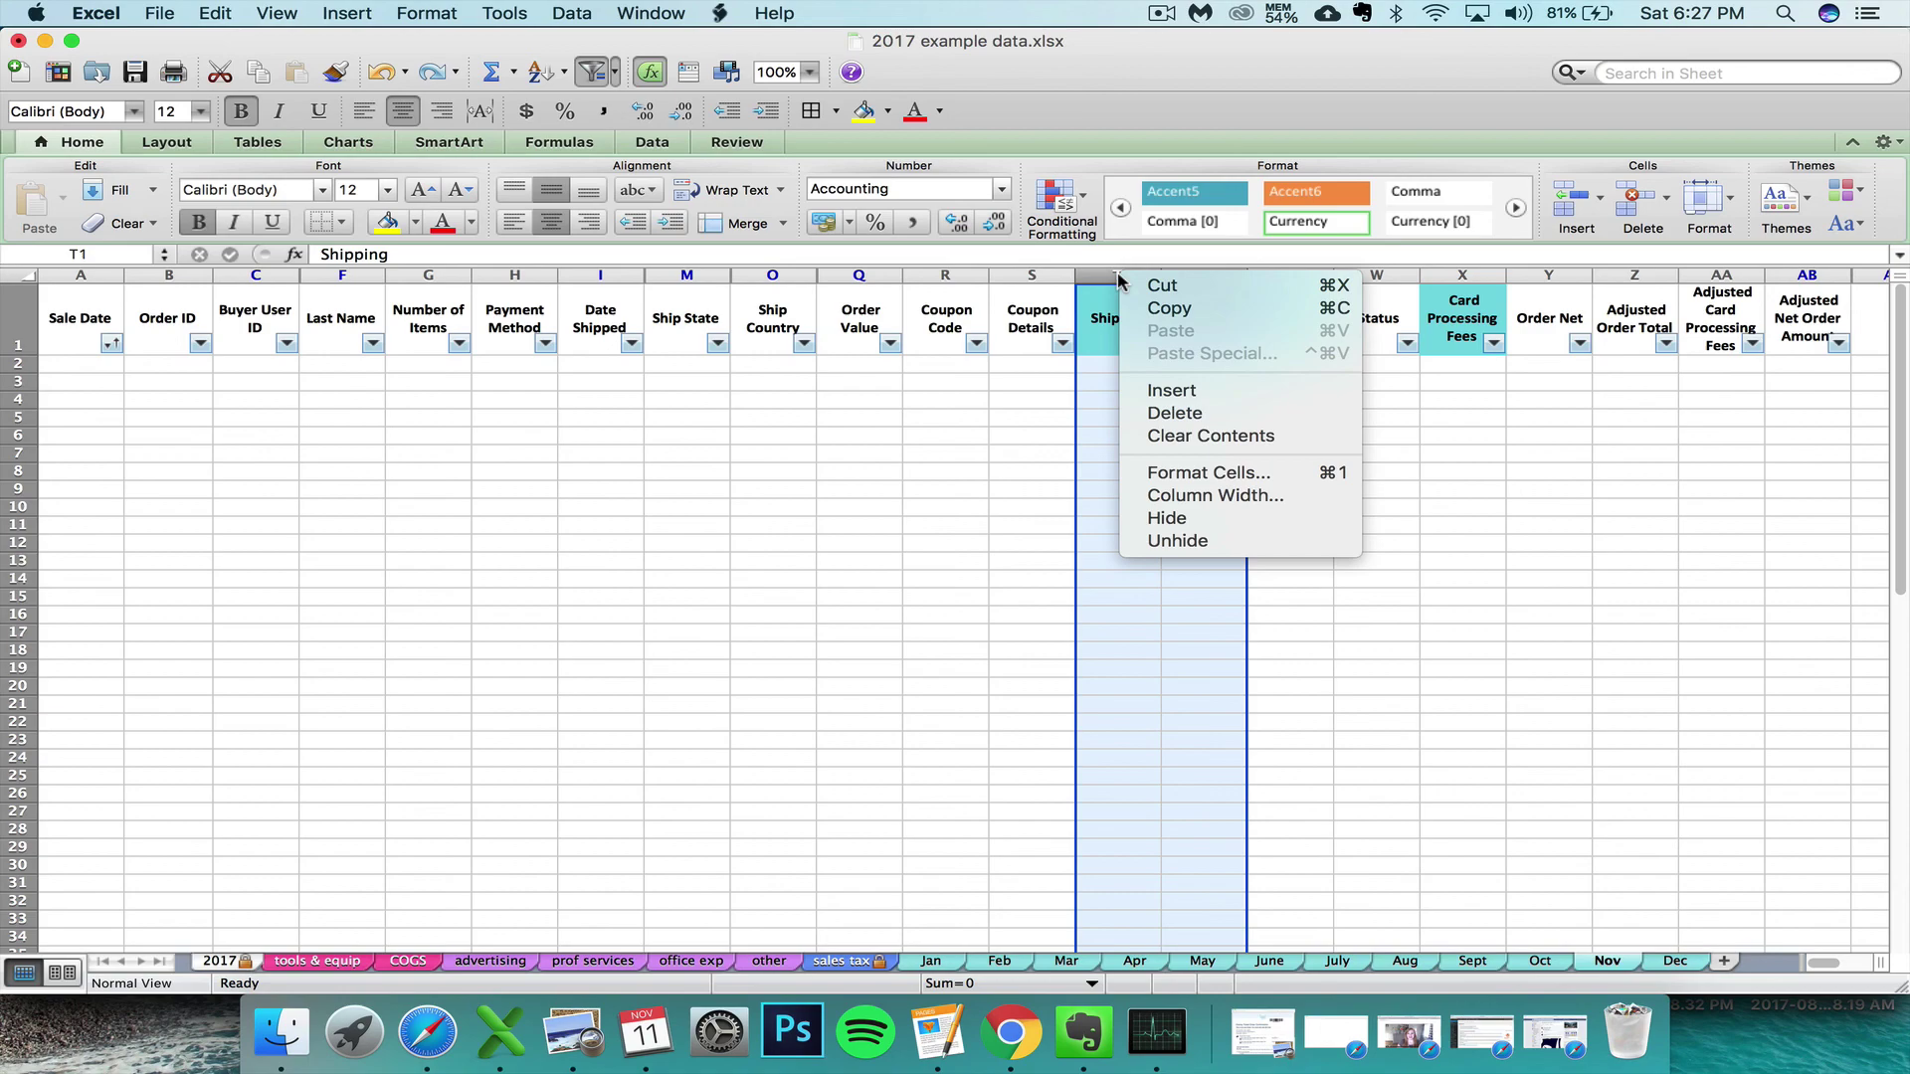
left_click(1161, 396)
left_click(1134, 399)
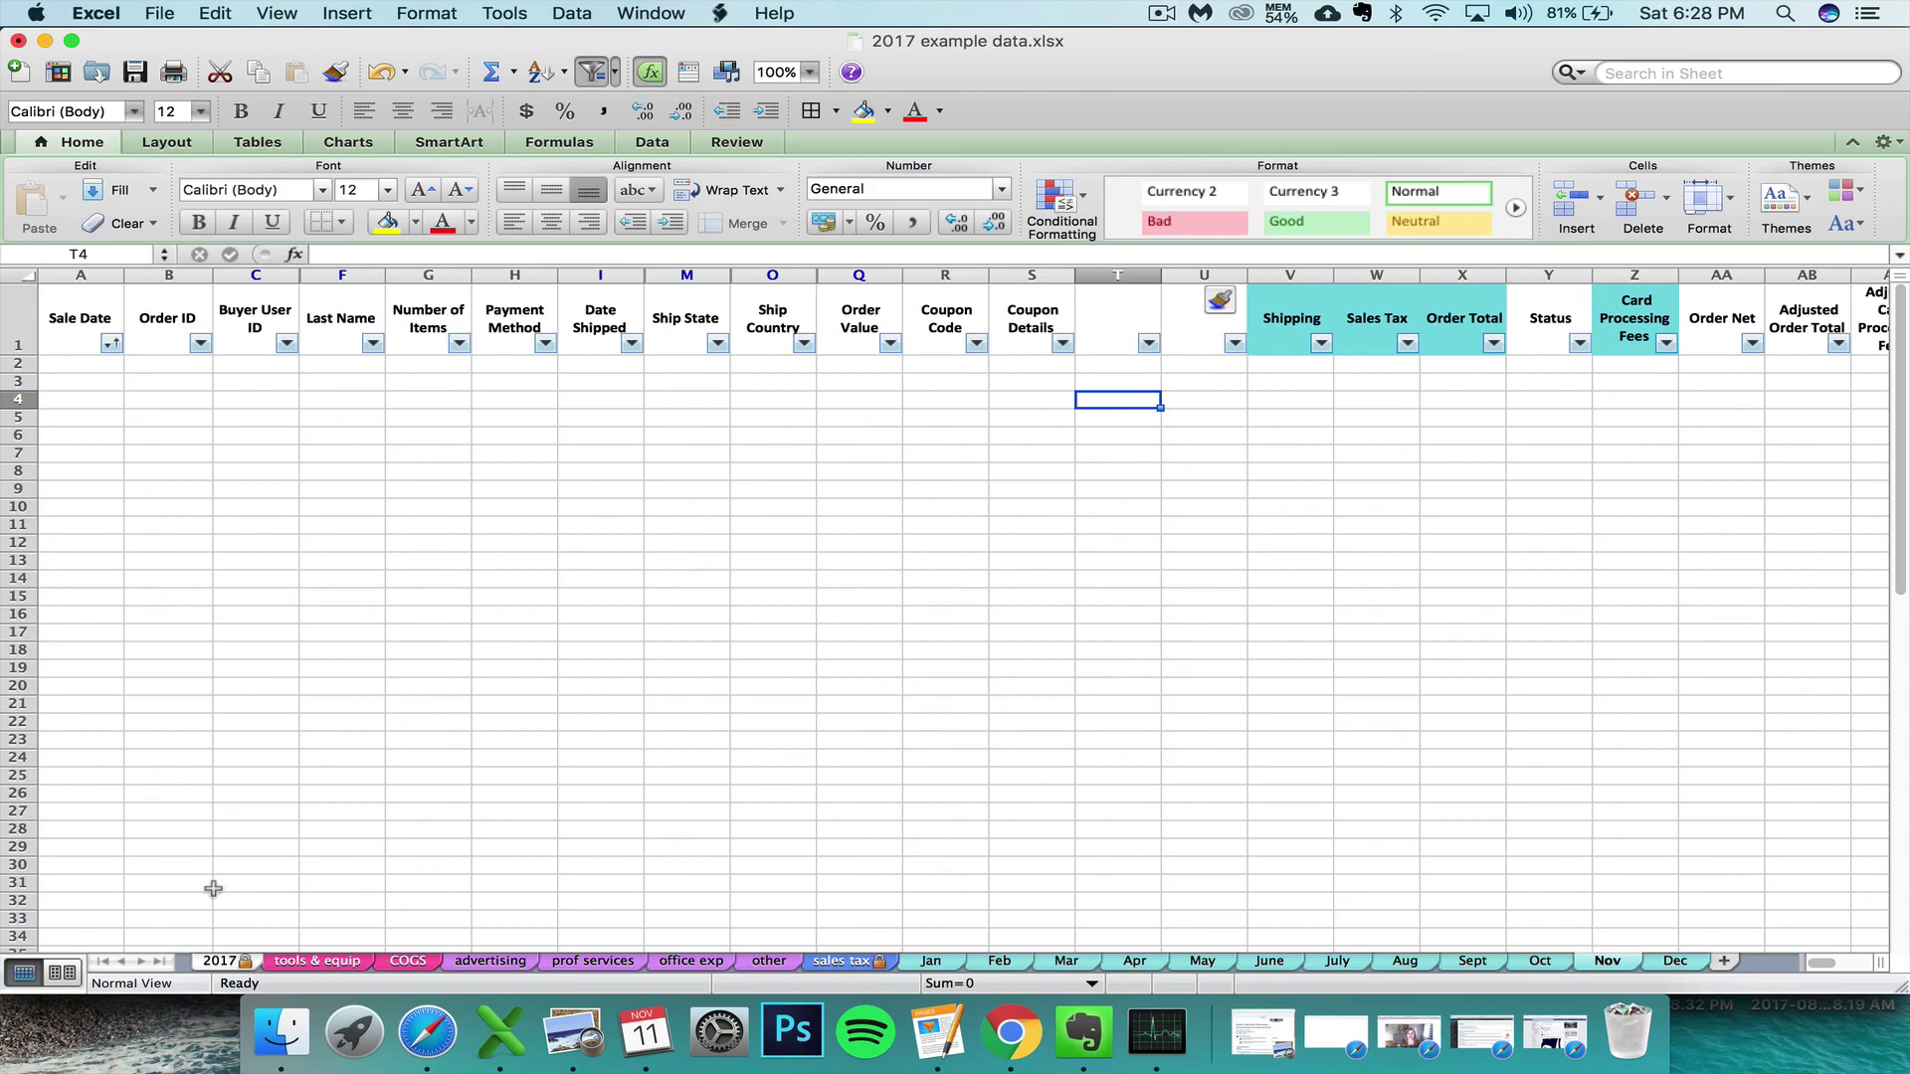
left_click(221, 960)
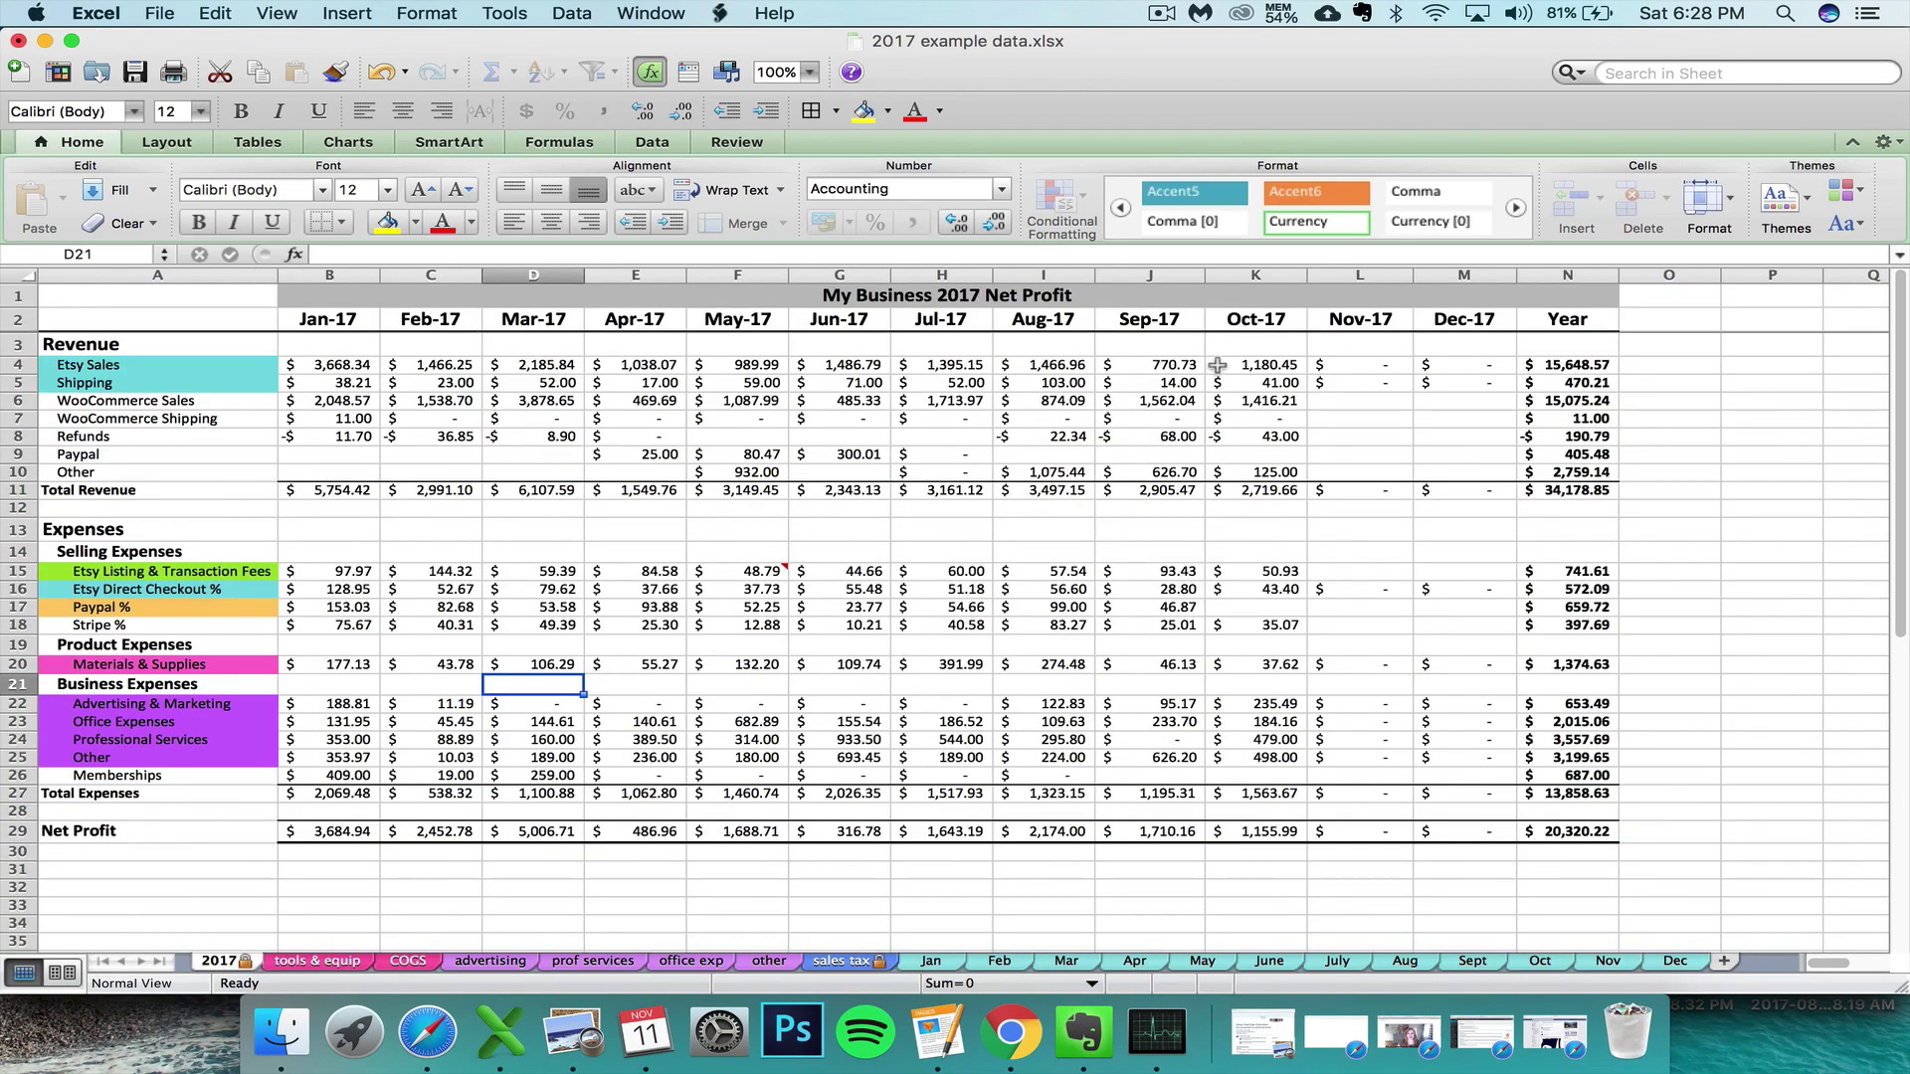
Return to the Nov sheet, then bring up the Etsy page's list of downloaded files.
left_click(1605, 961)
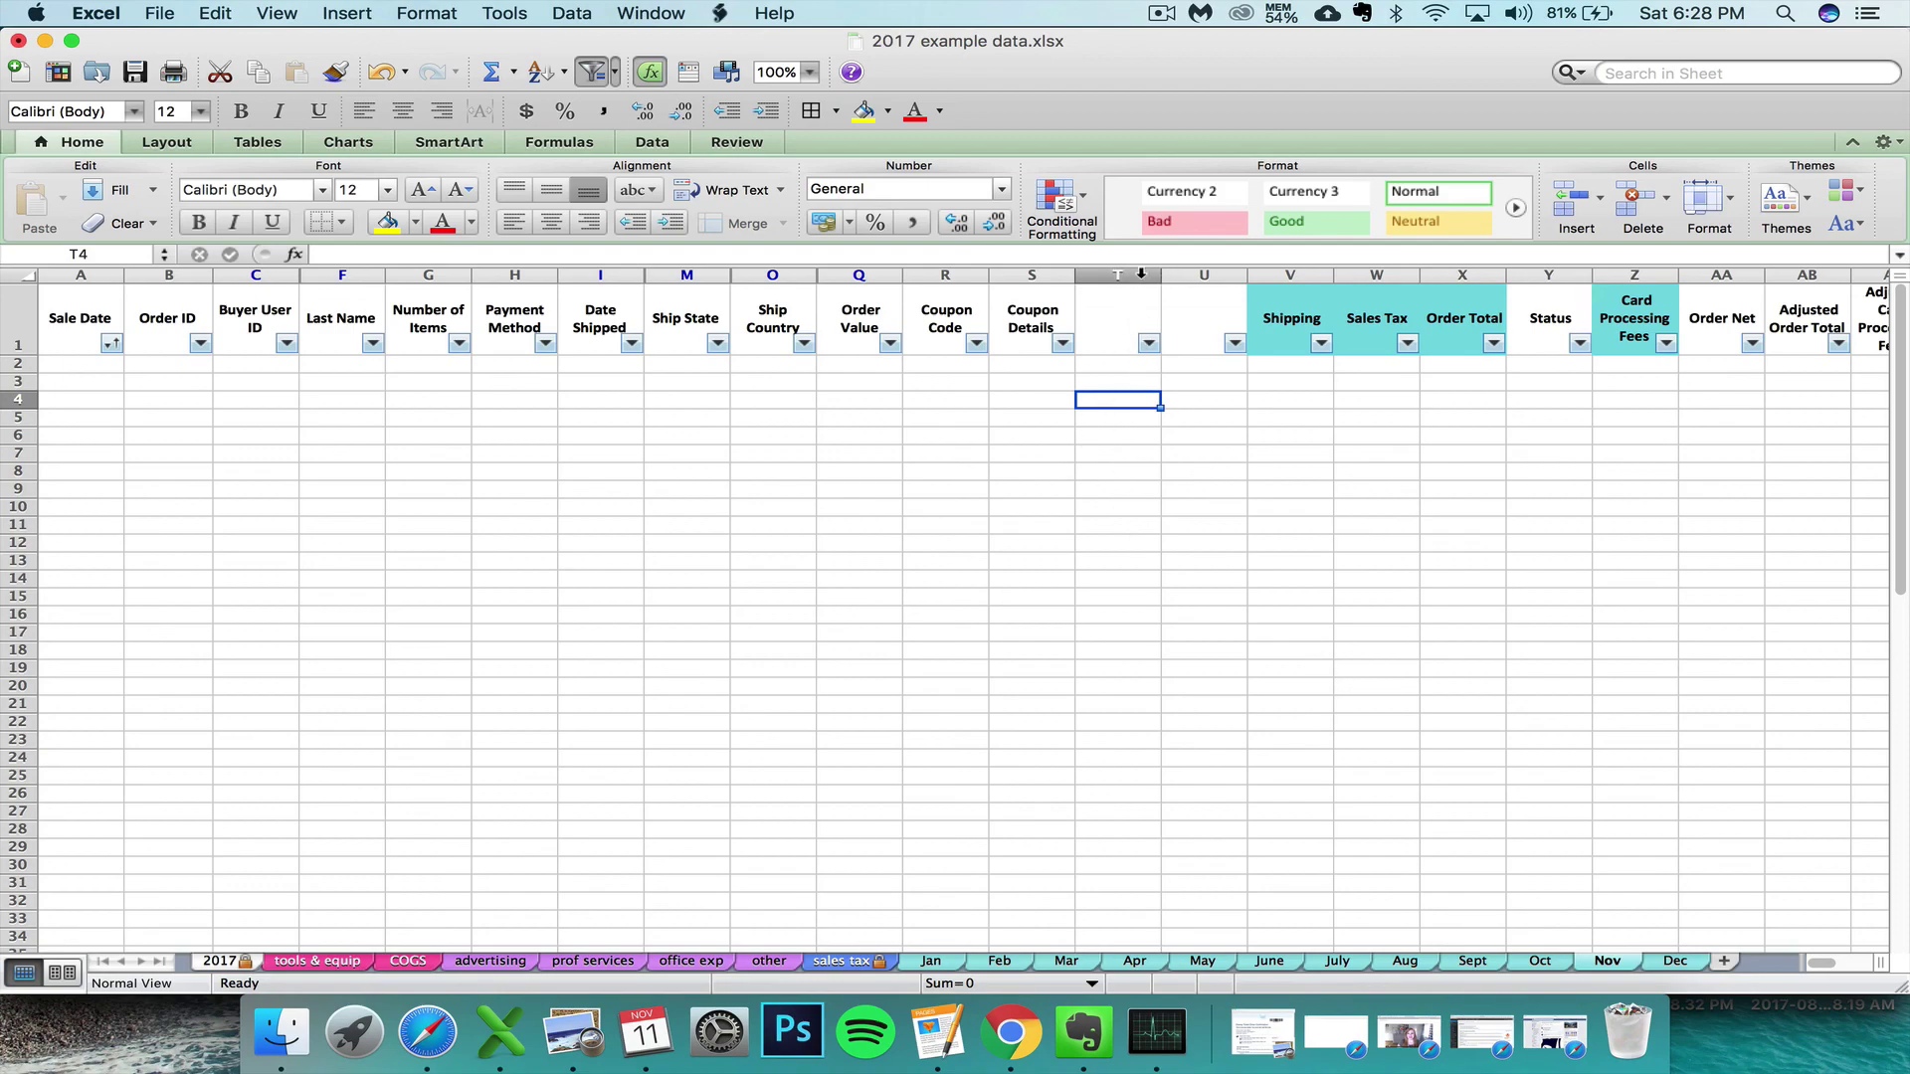
left_click(444, 1035)
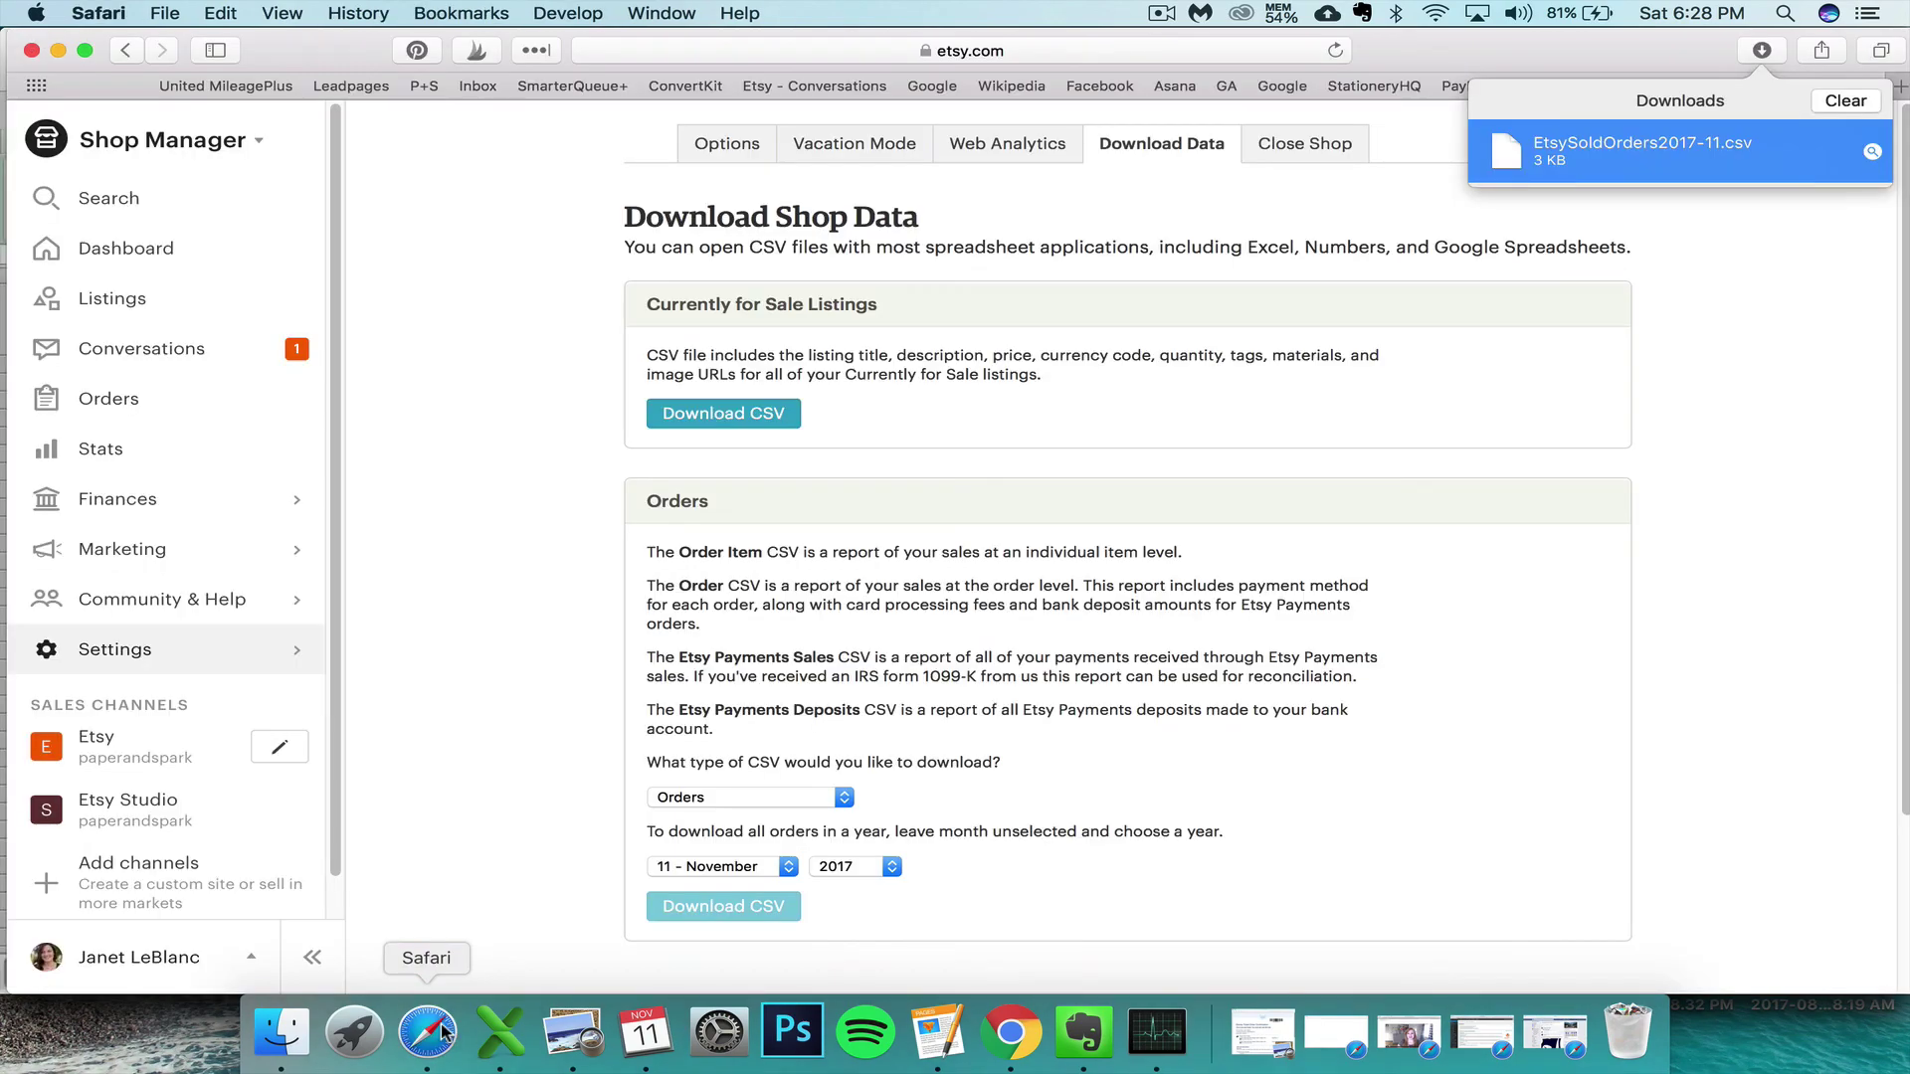
left_click(587, 907)
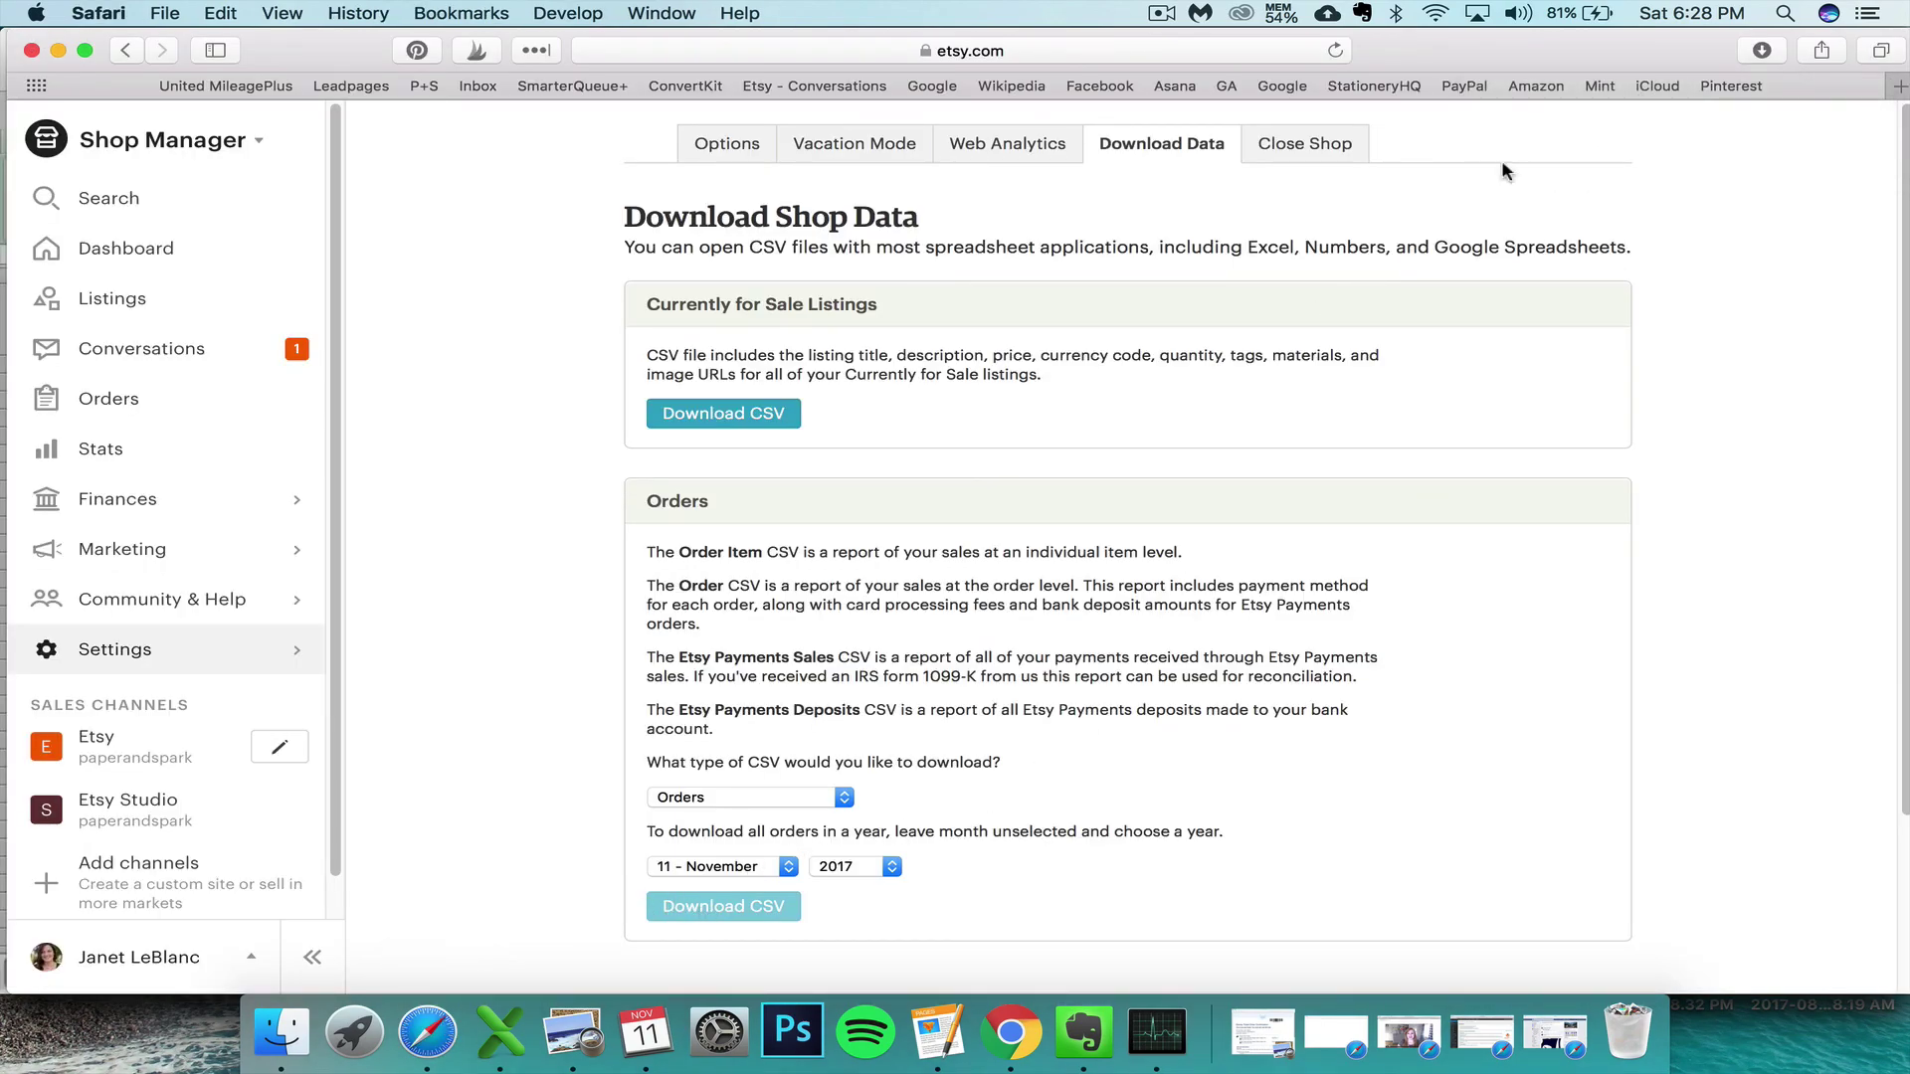
left_click(1763, 51)
Open EtsySoldOrders2017-11.csv and copy its nine order rows 2–10.
double_click(1641, 149)
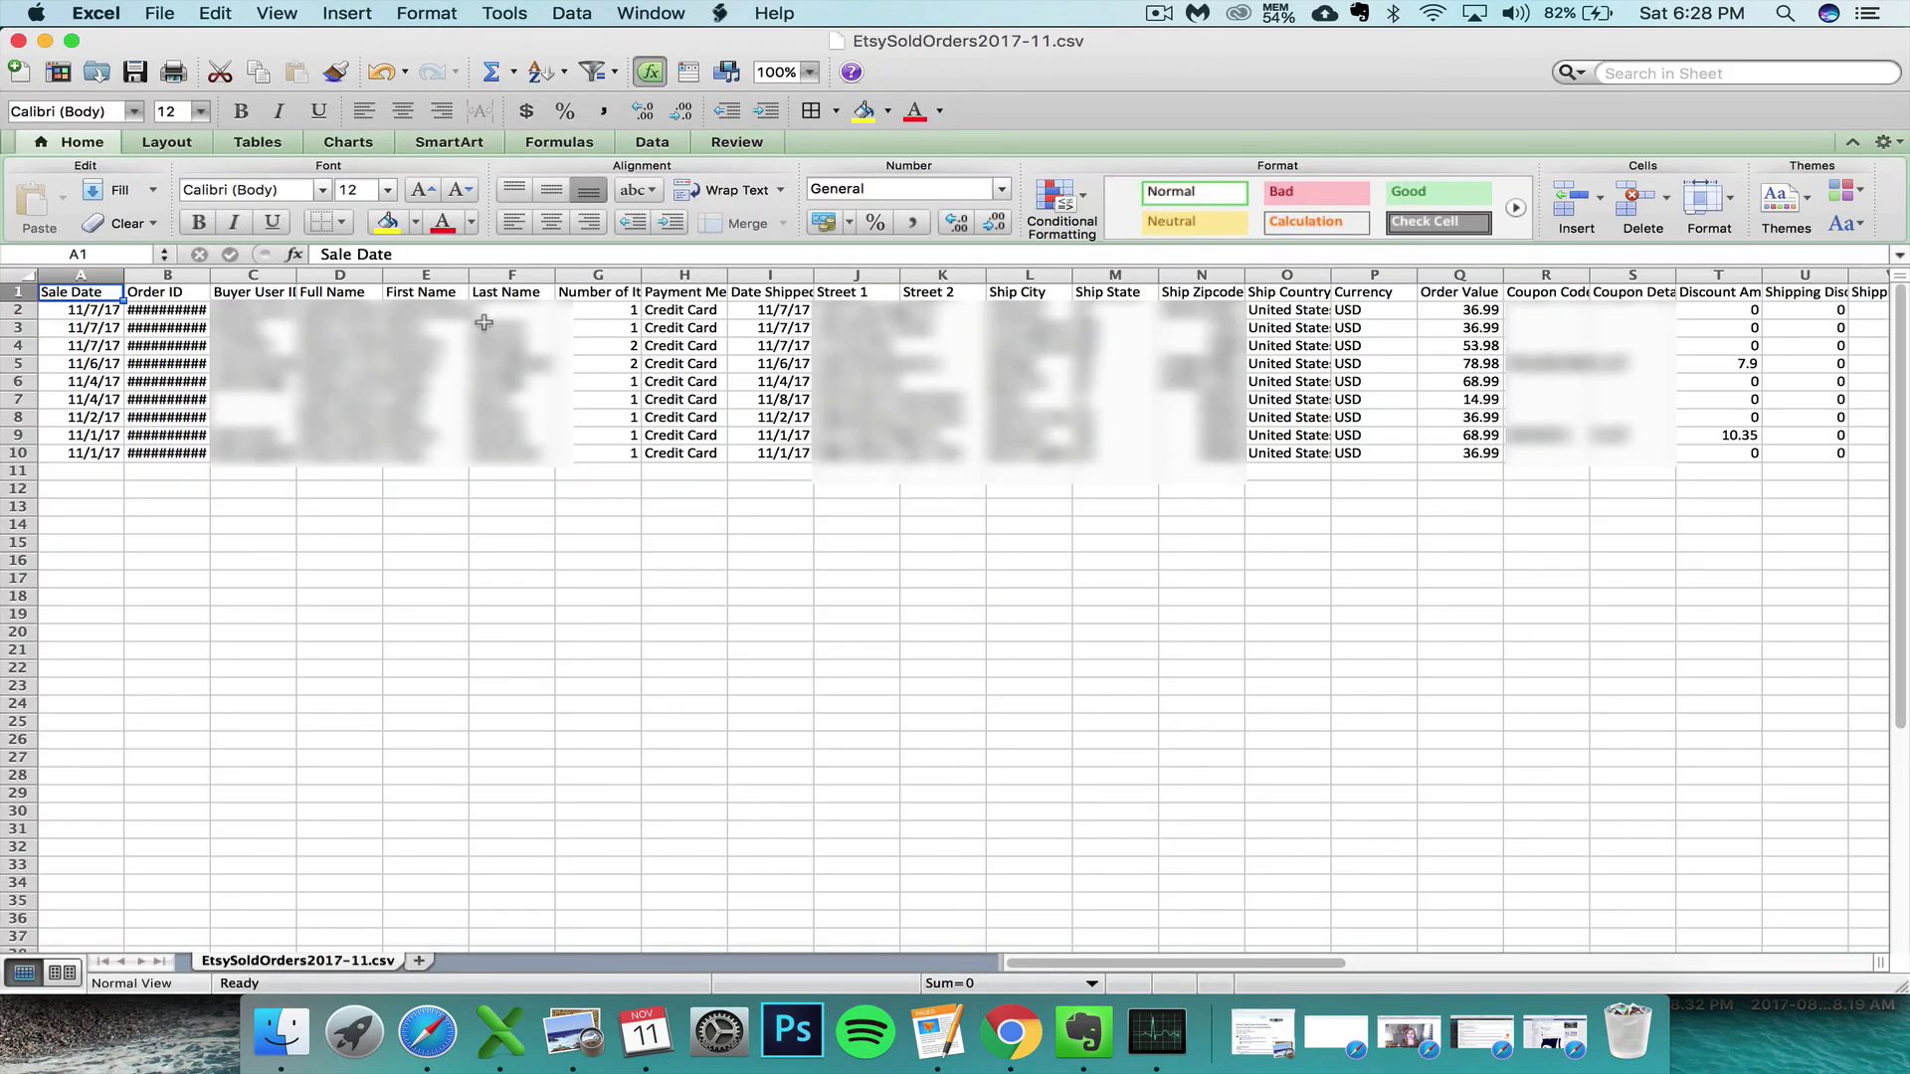
left_click(22, 311)
left_click_drag(22, 310, 37, 457)
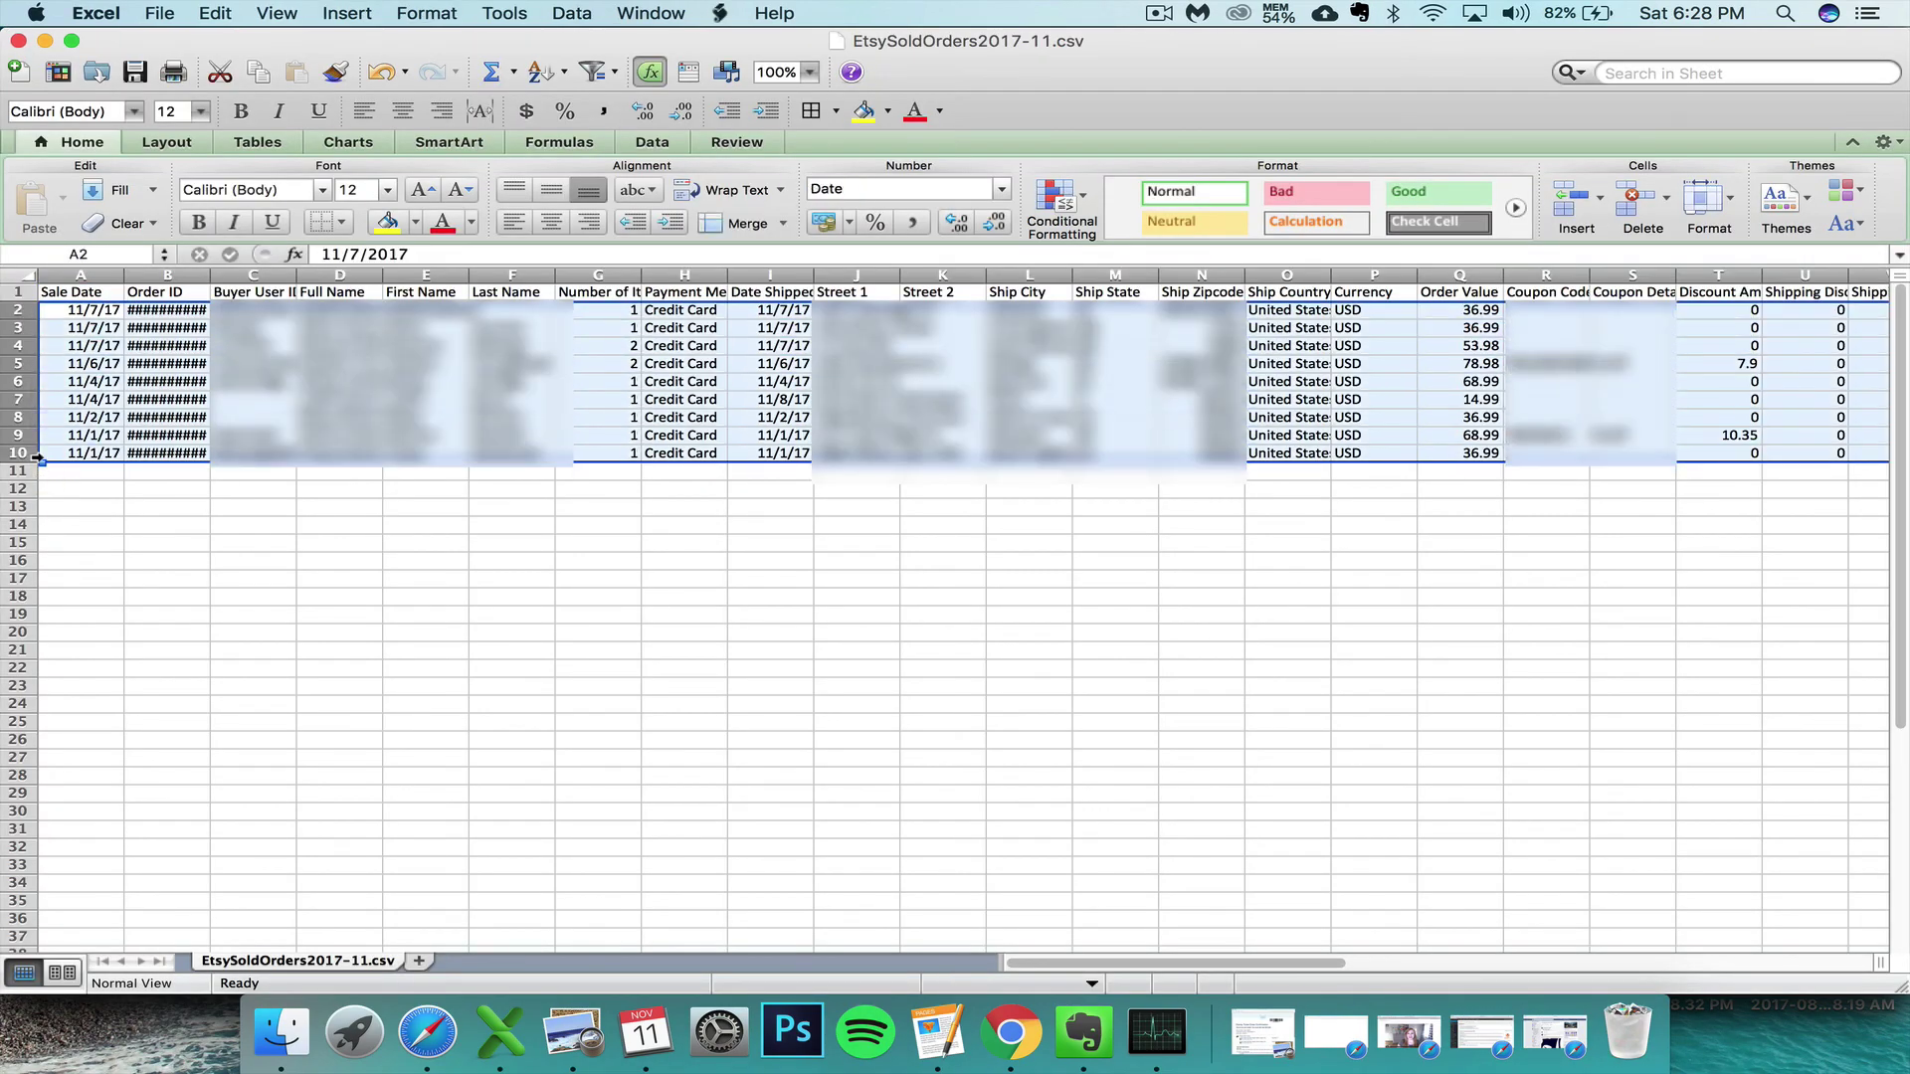
key("super+c")
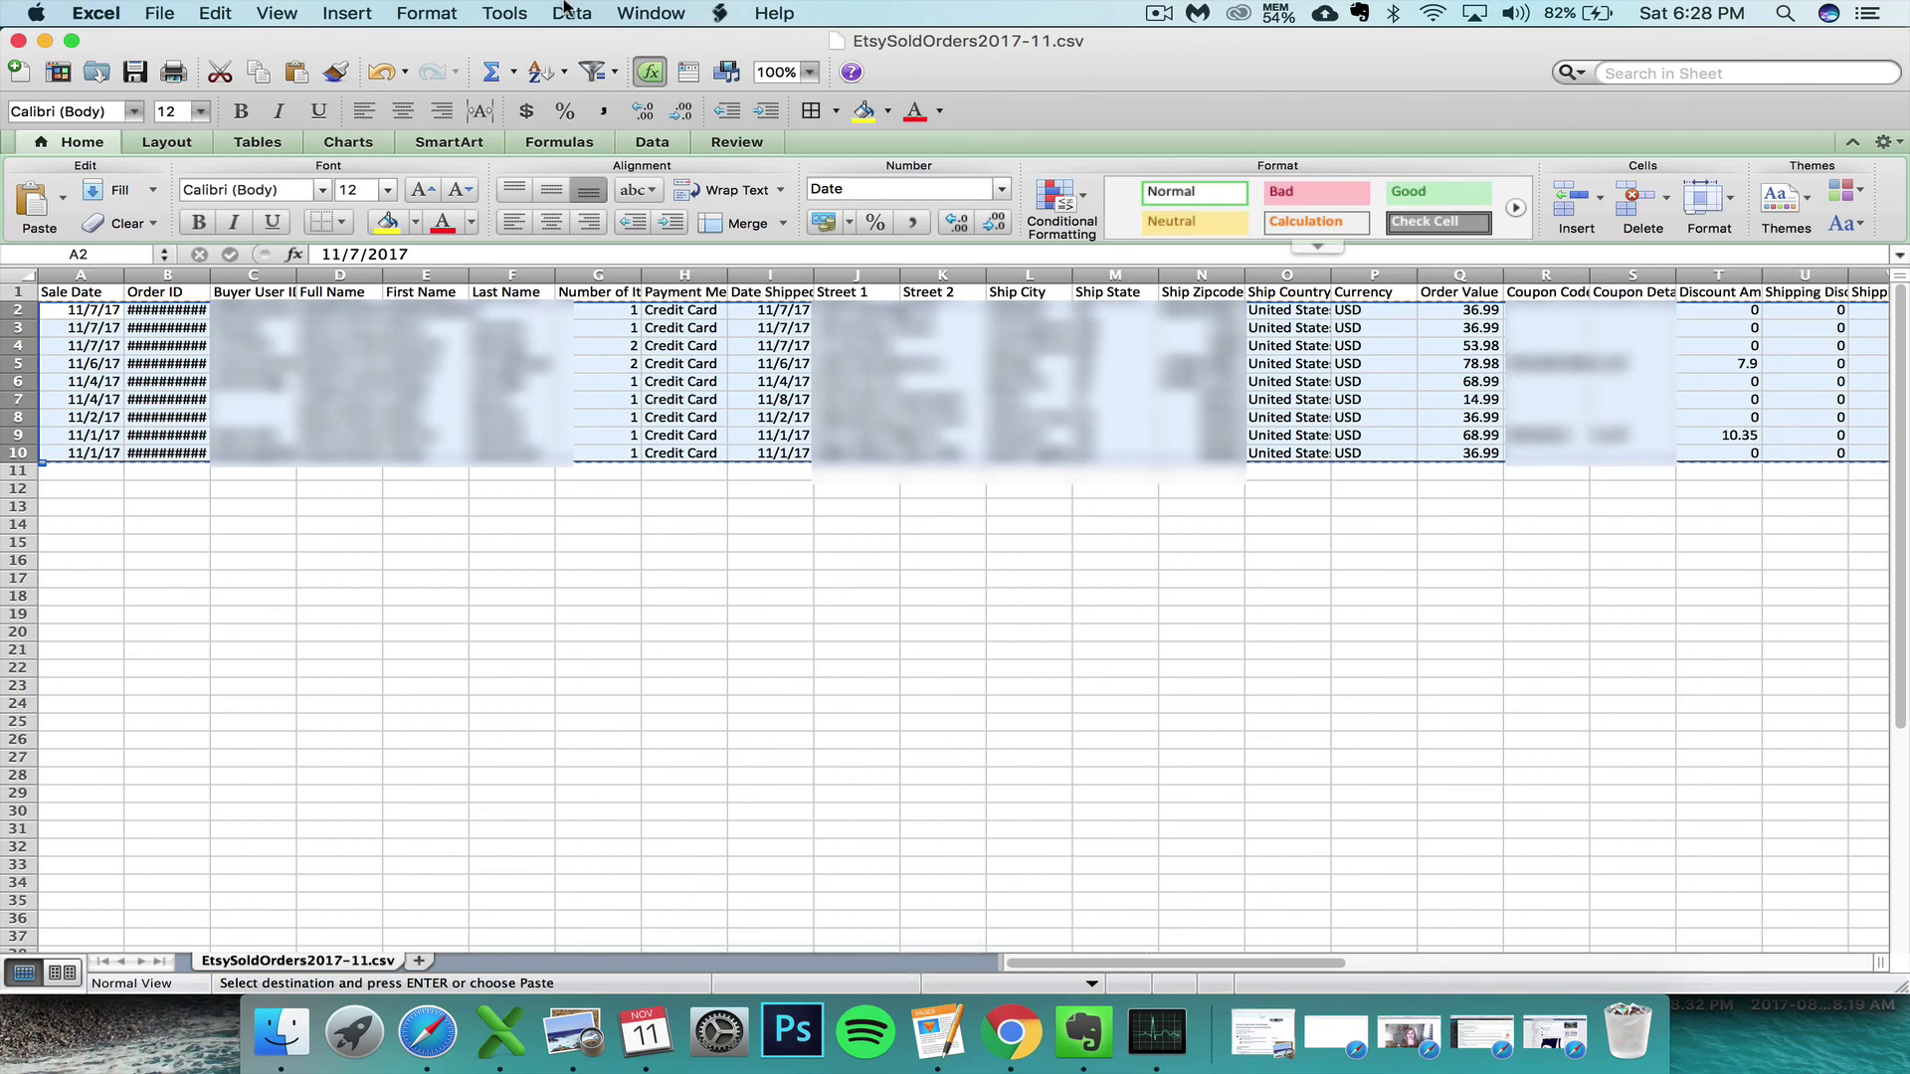
Paste the order rows into the Nov sheet of 2017 example data, then return to the CSV.
left_click(649, 13)
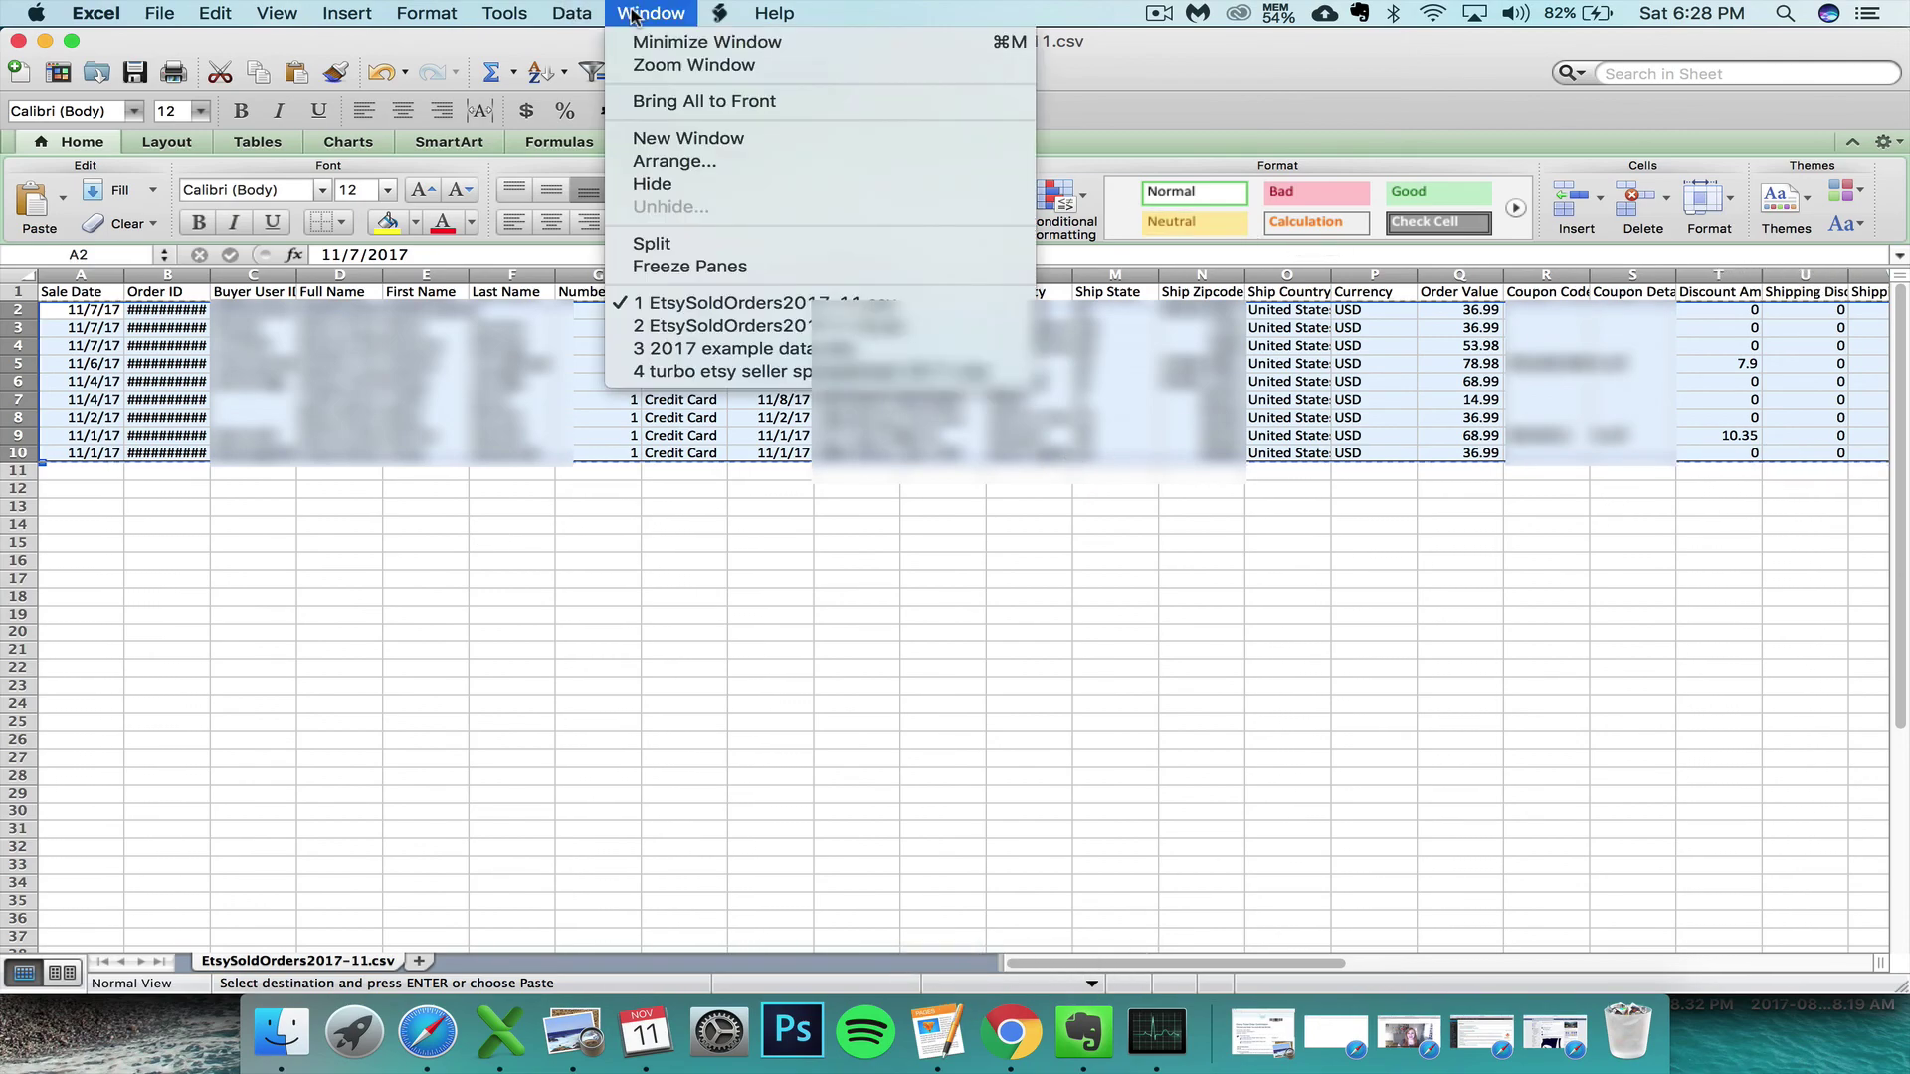
left_click(718, 349)
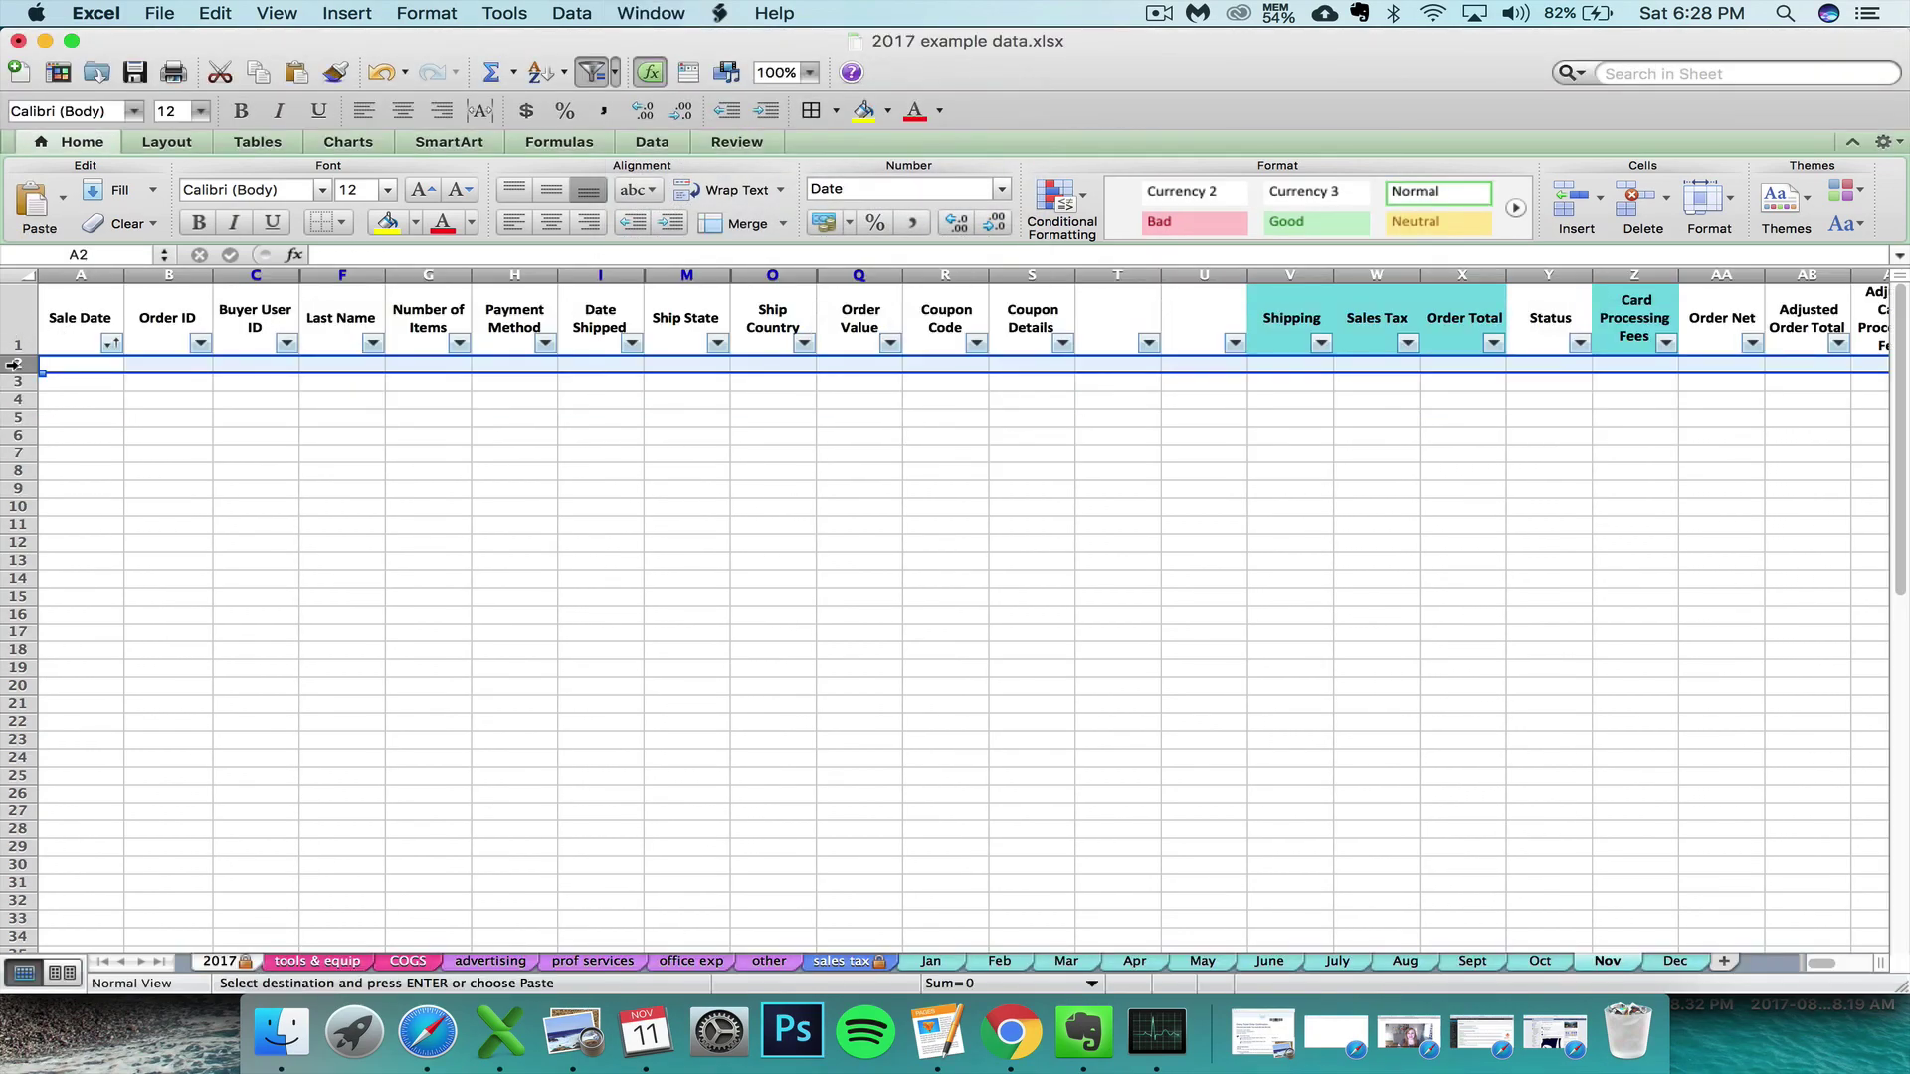
key("super+v")
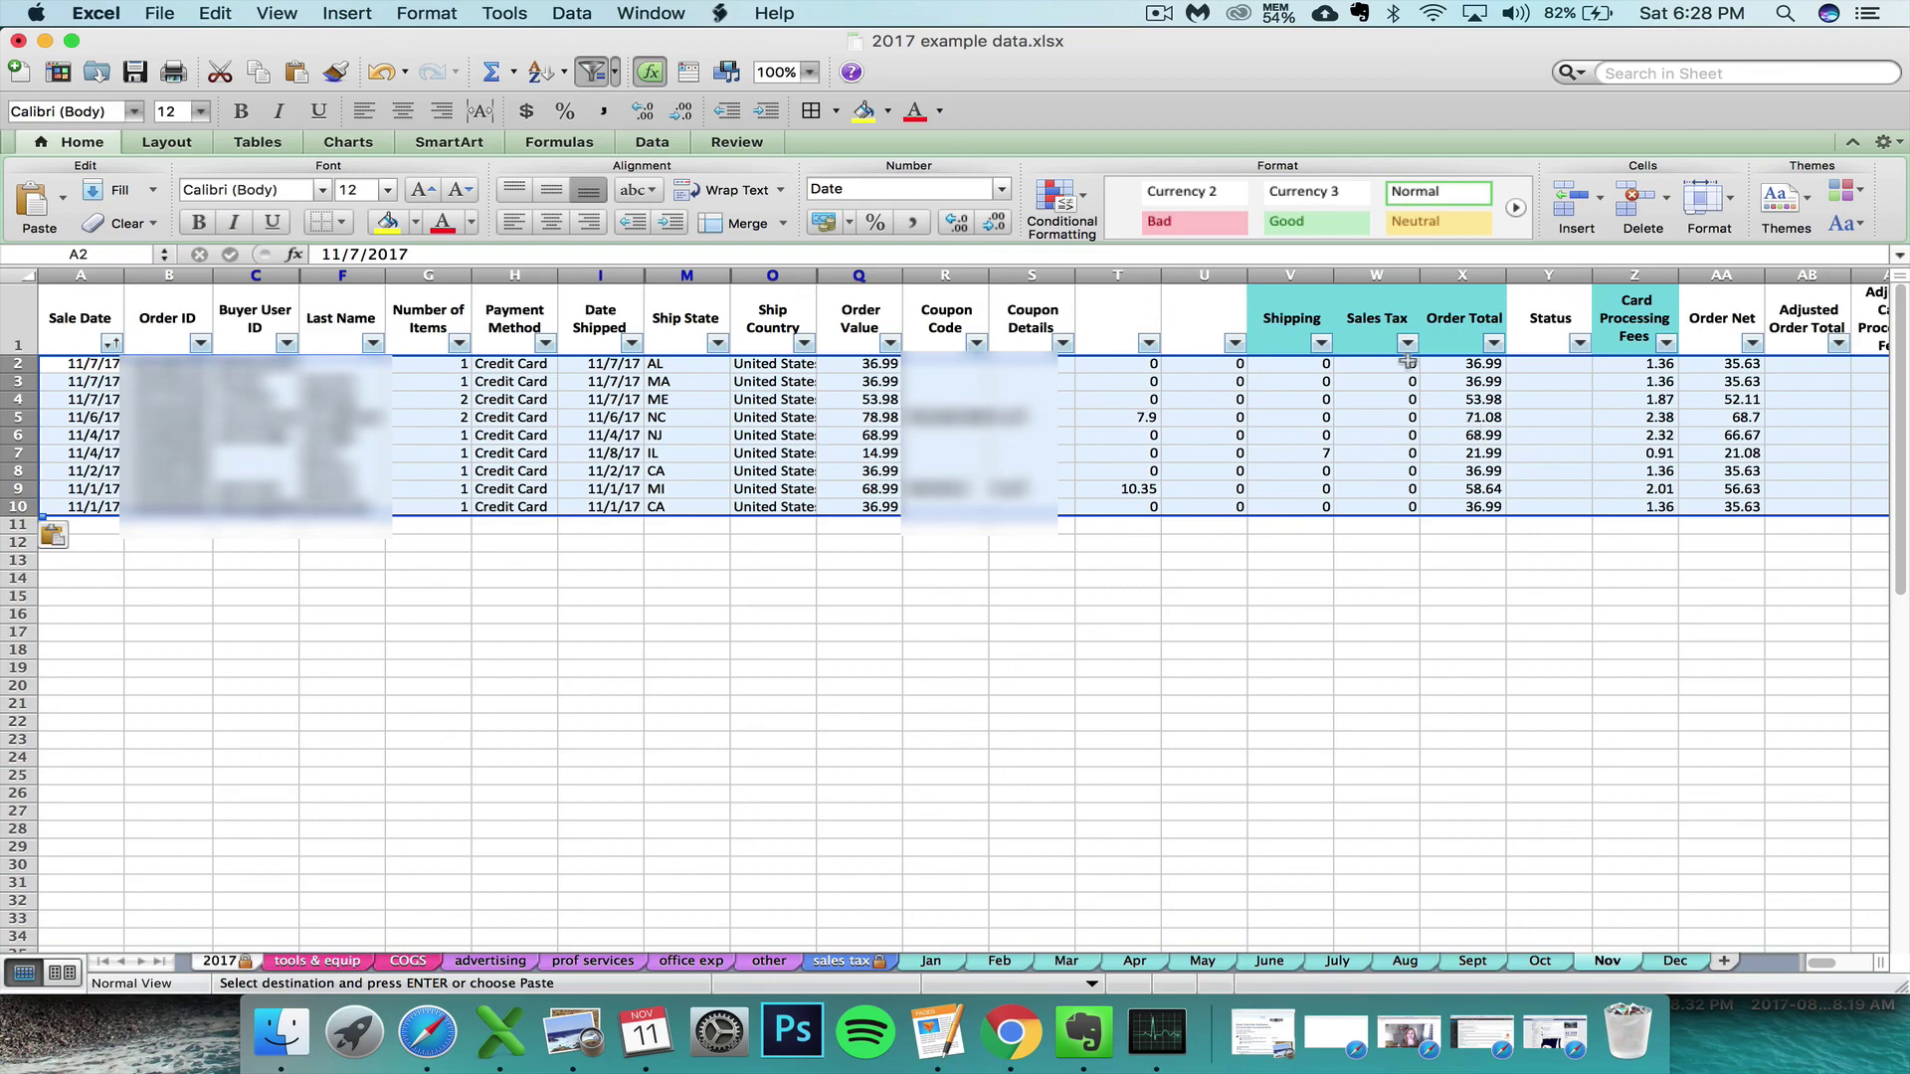
left_click(1289, 435)
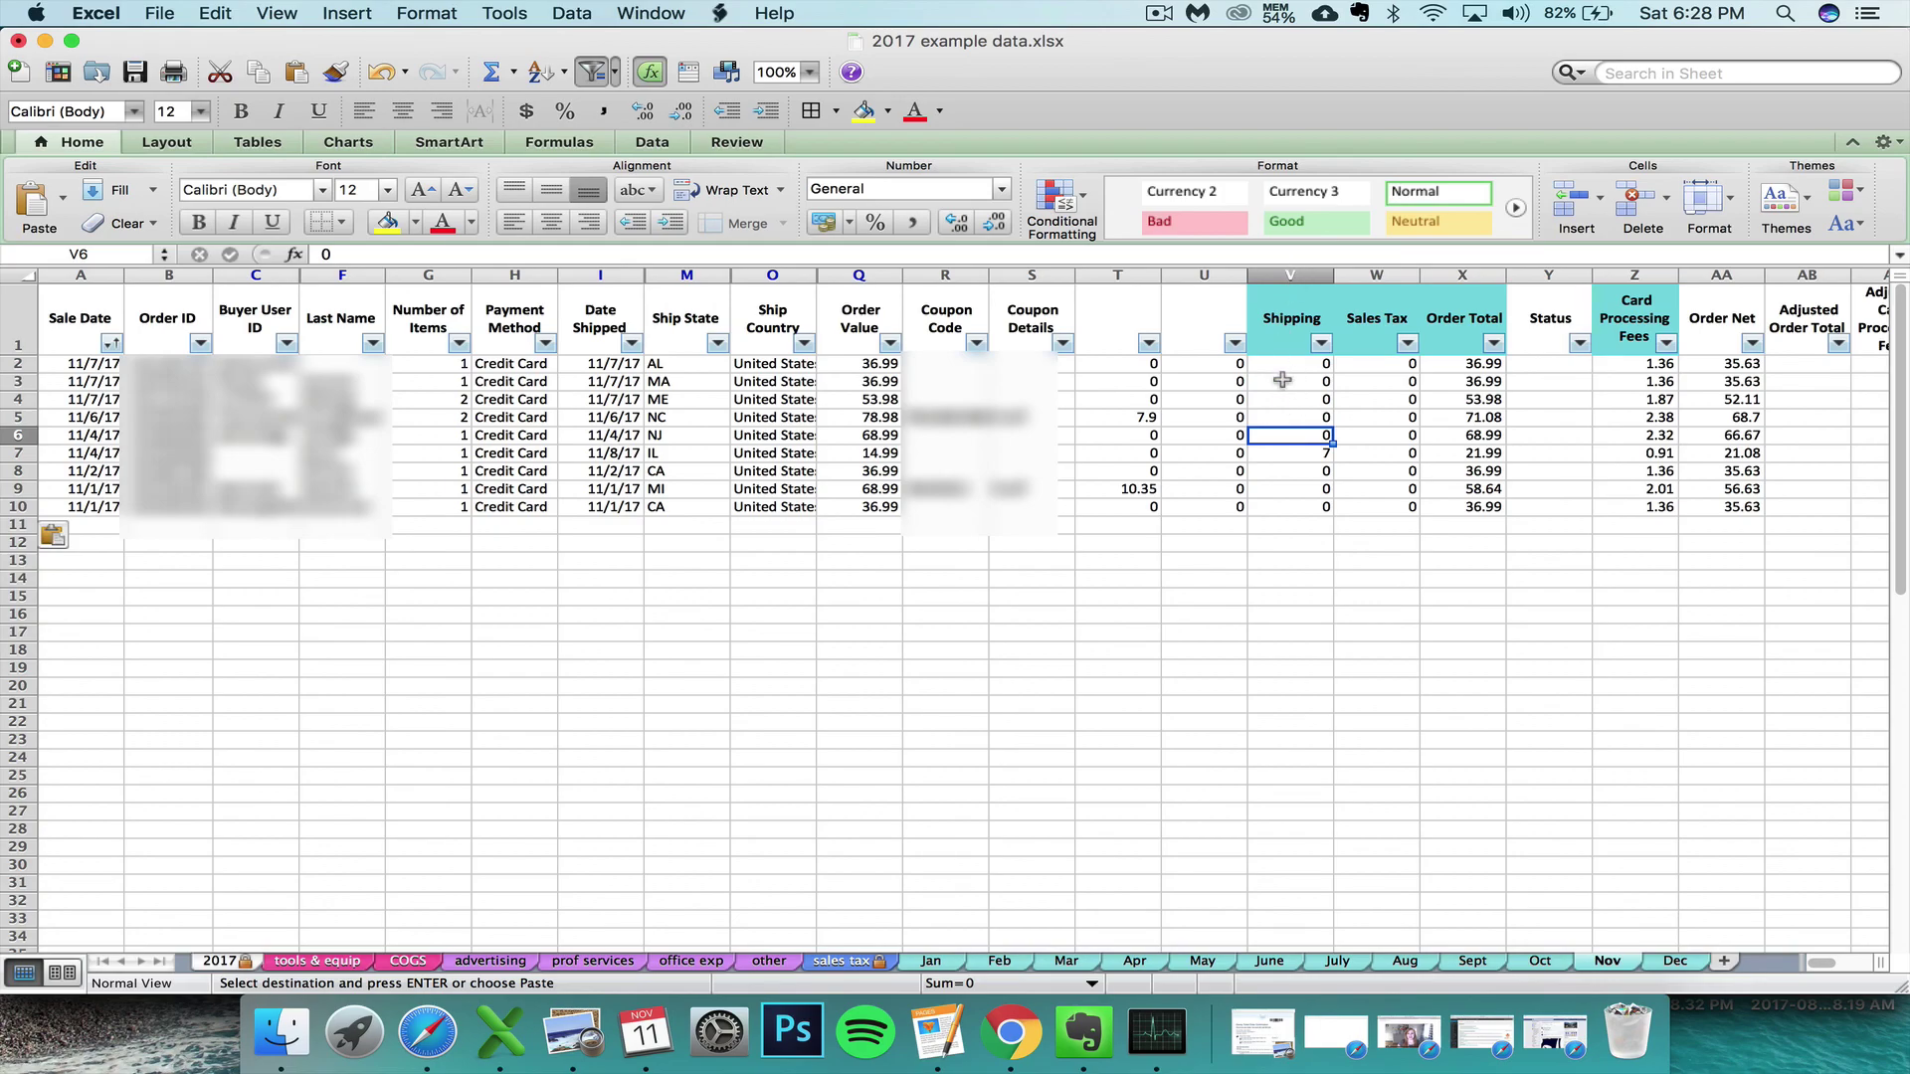
left_click(650, 13)
left_click(758, 302)
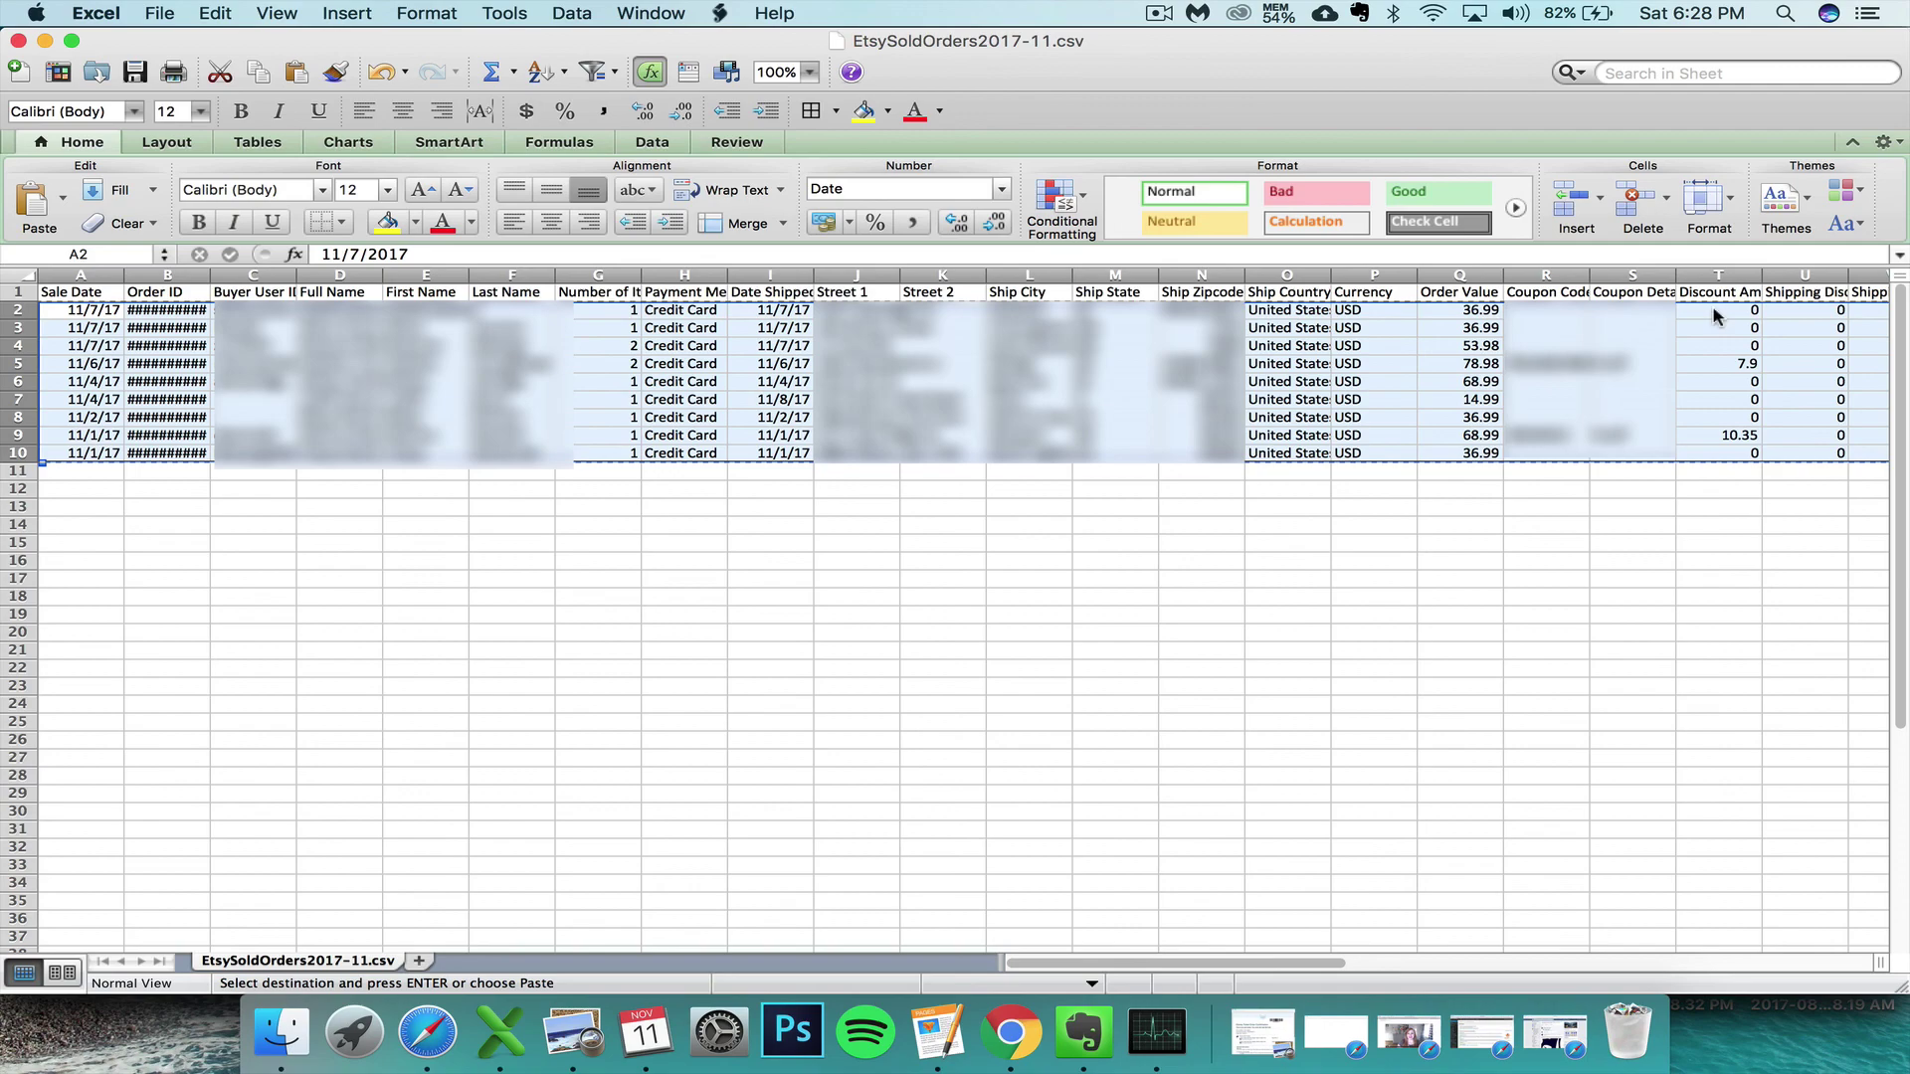
Select the Shipping column V in the CSV, then return to the 2017 example data workbook.
left_click(1877, 273)
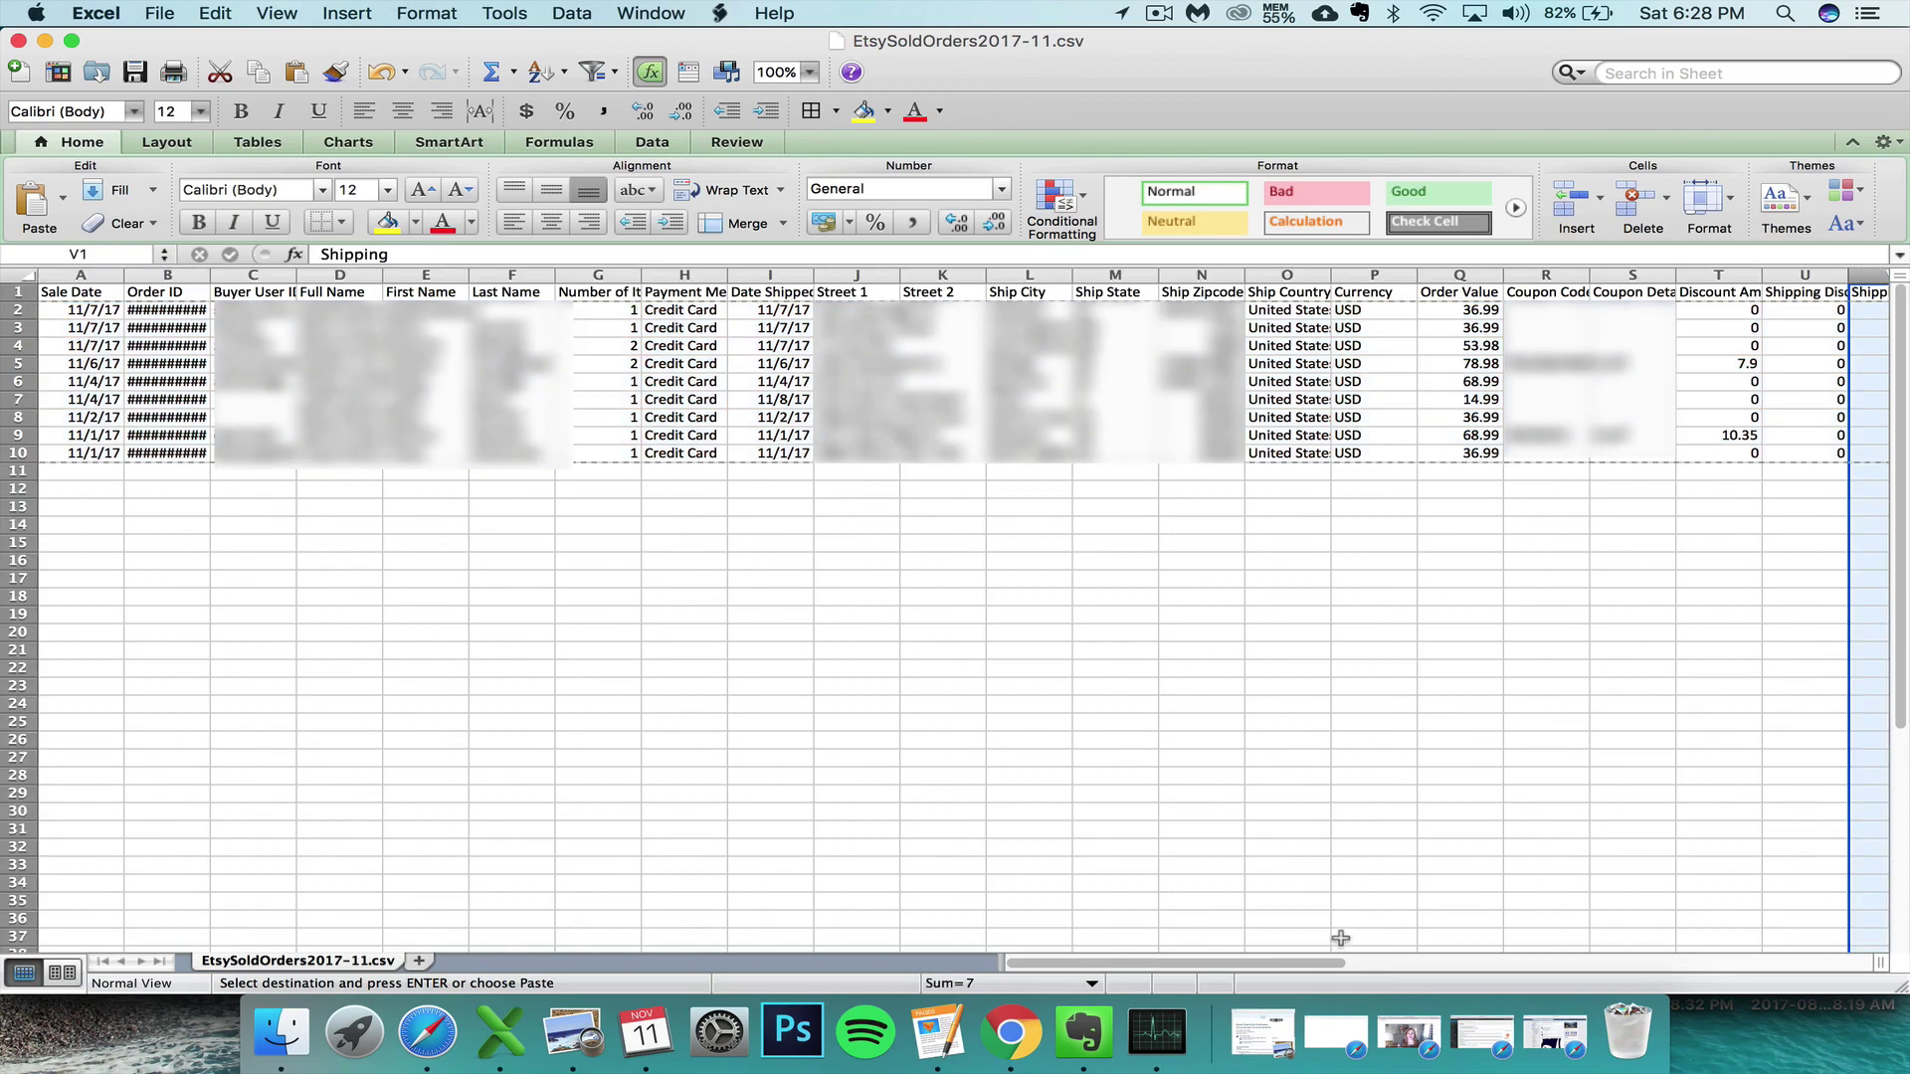
scroll(1325, 963, "right", 1)
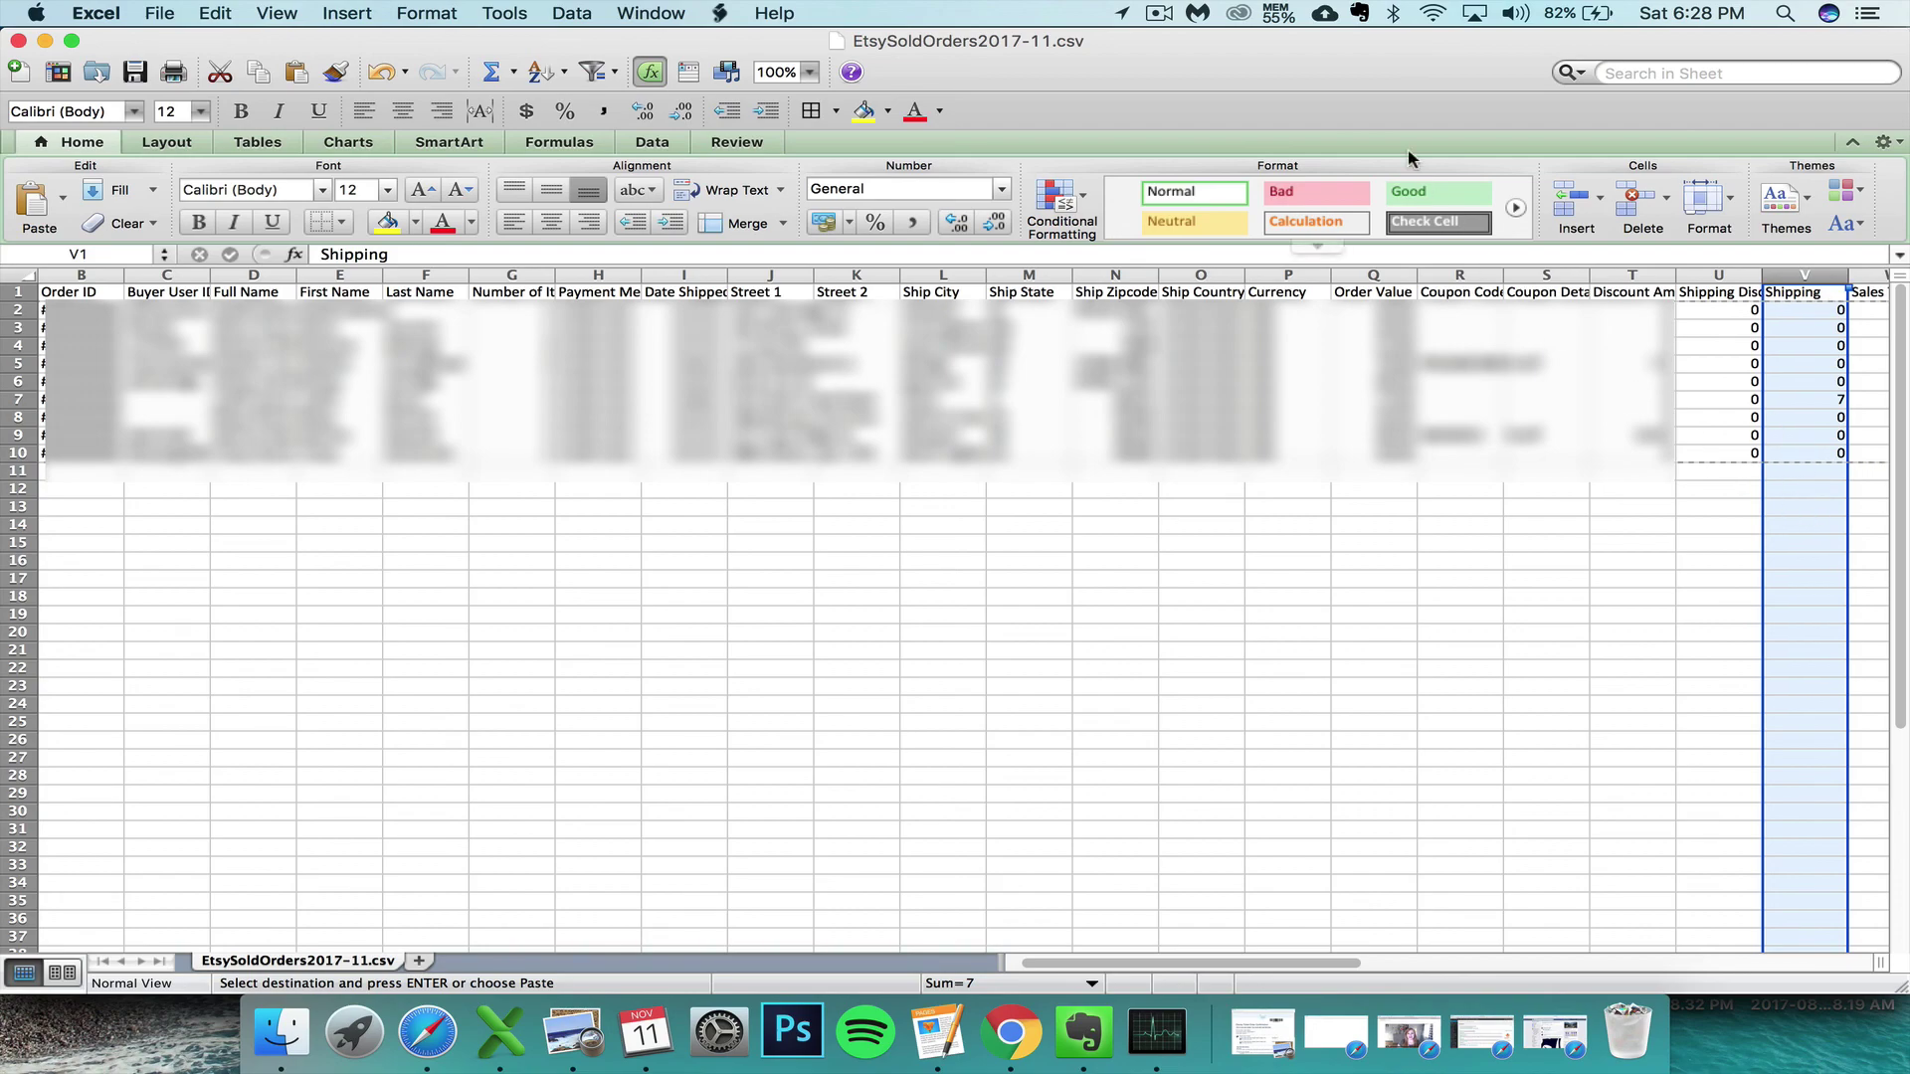
left_click(689, 20)
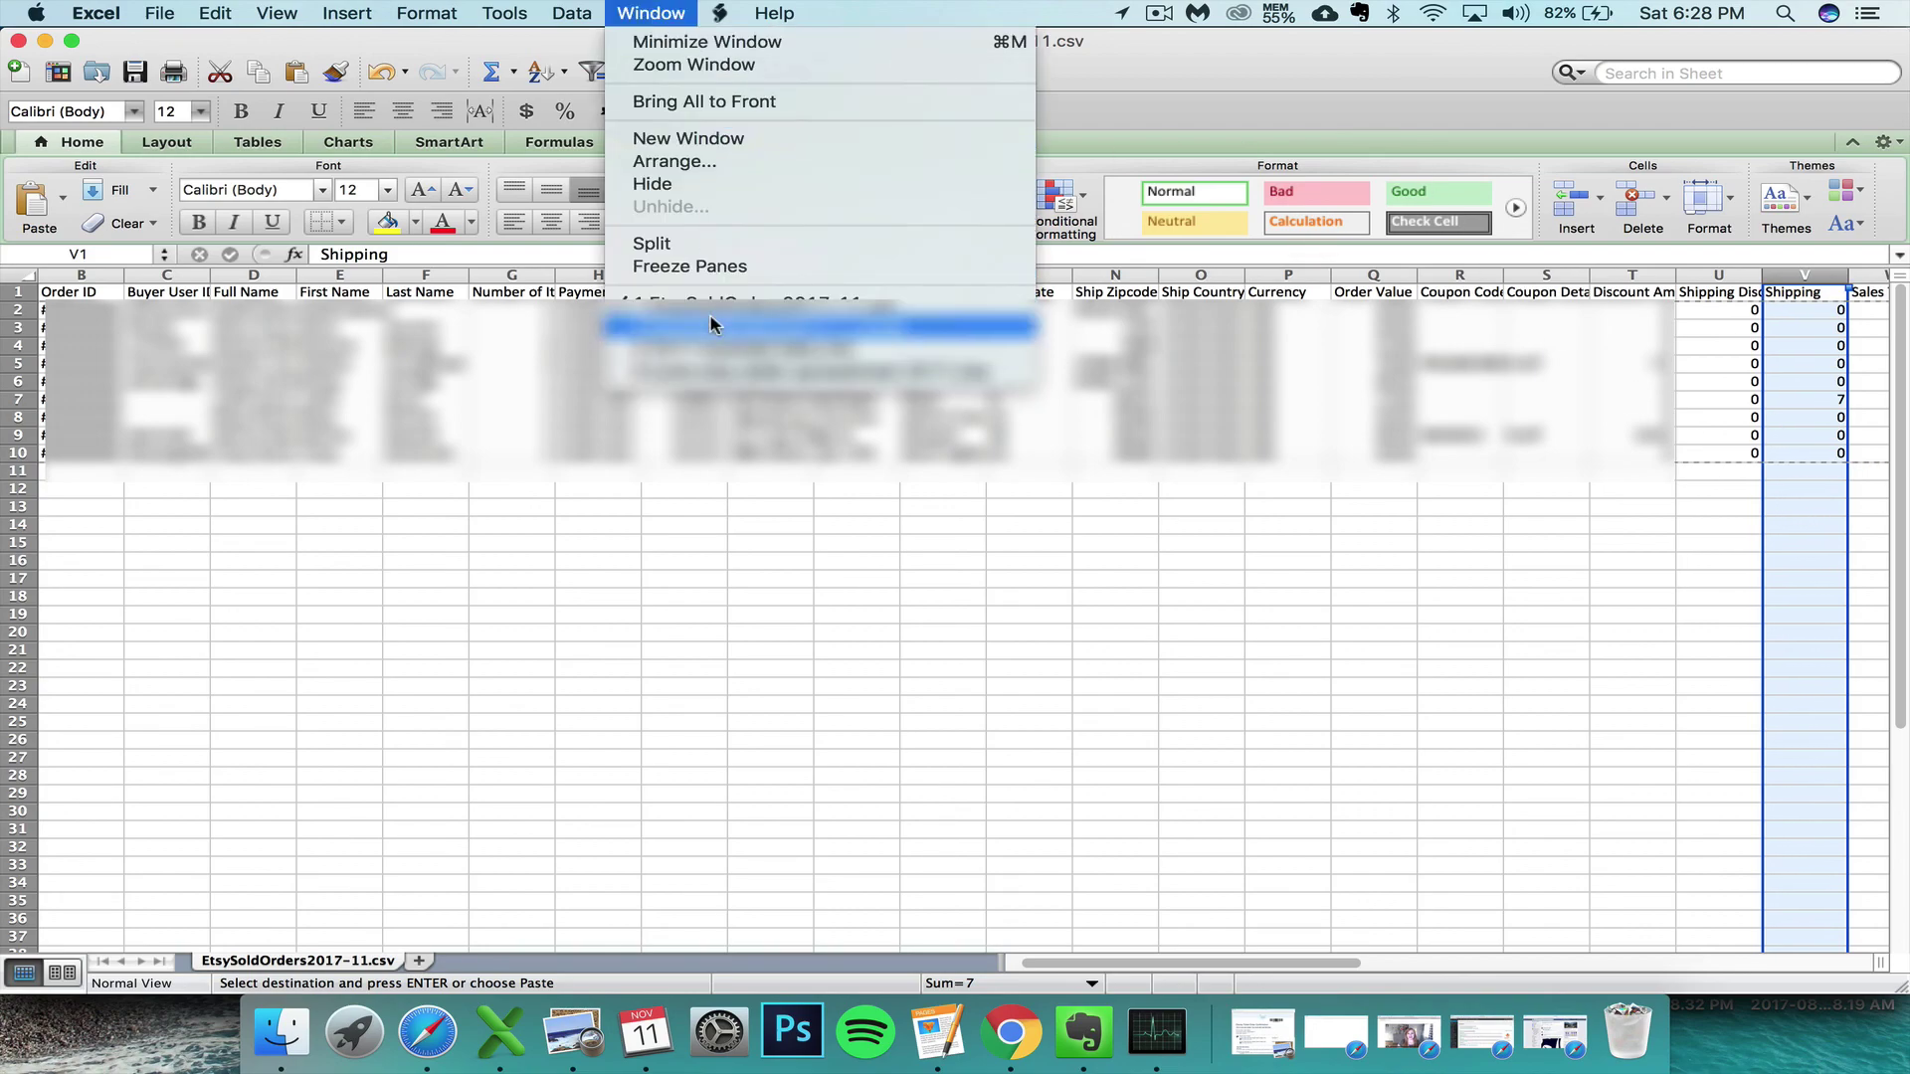
left_click(676, 344)
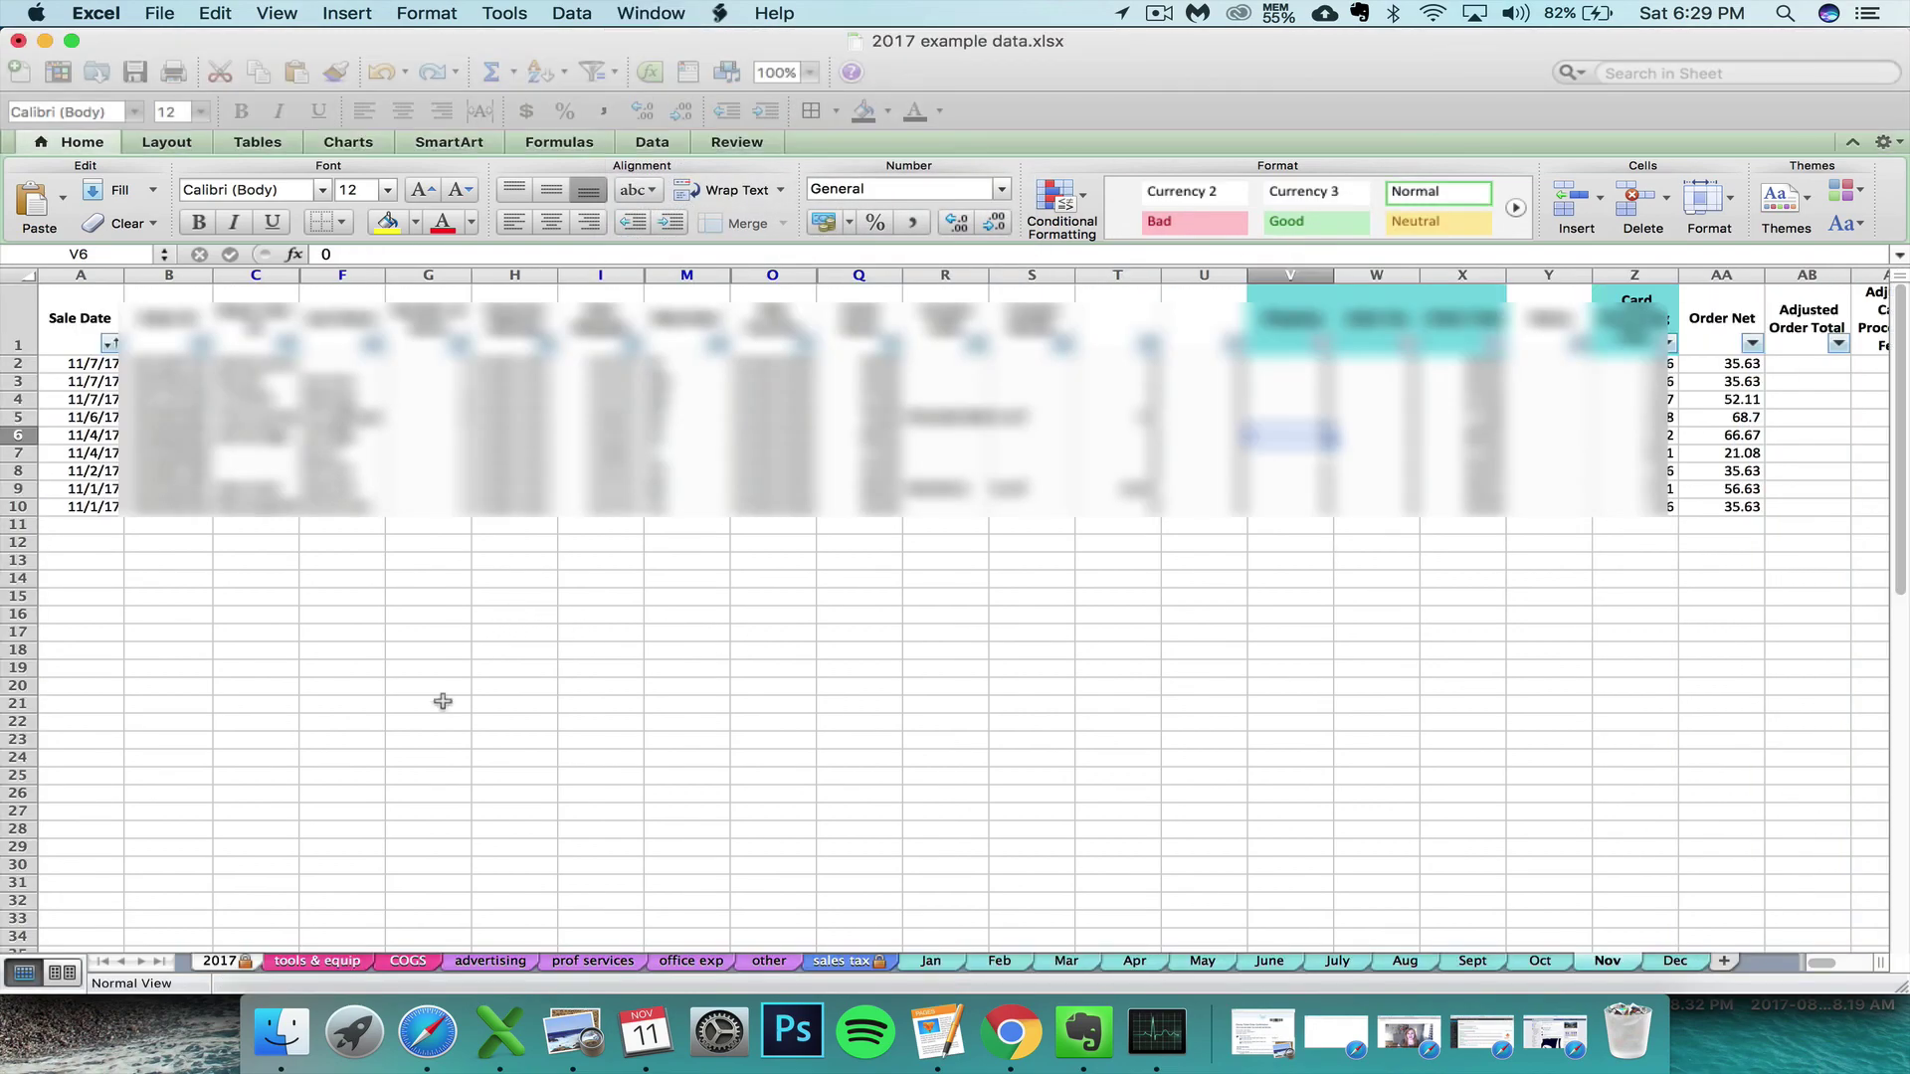
left_click(221, 960)
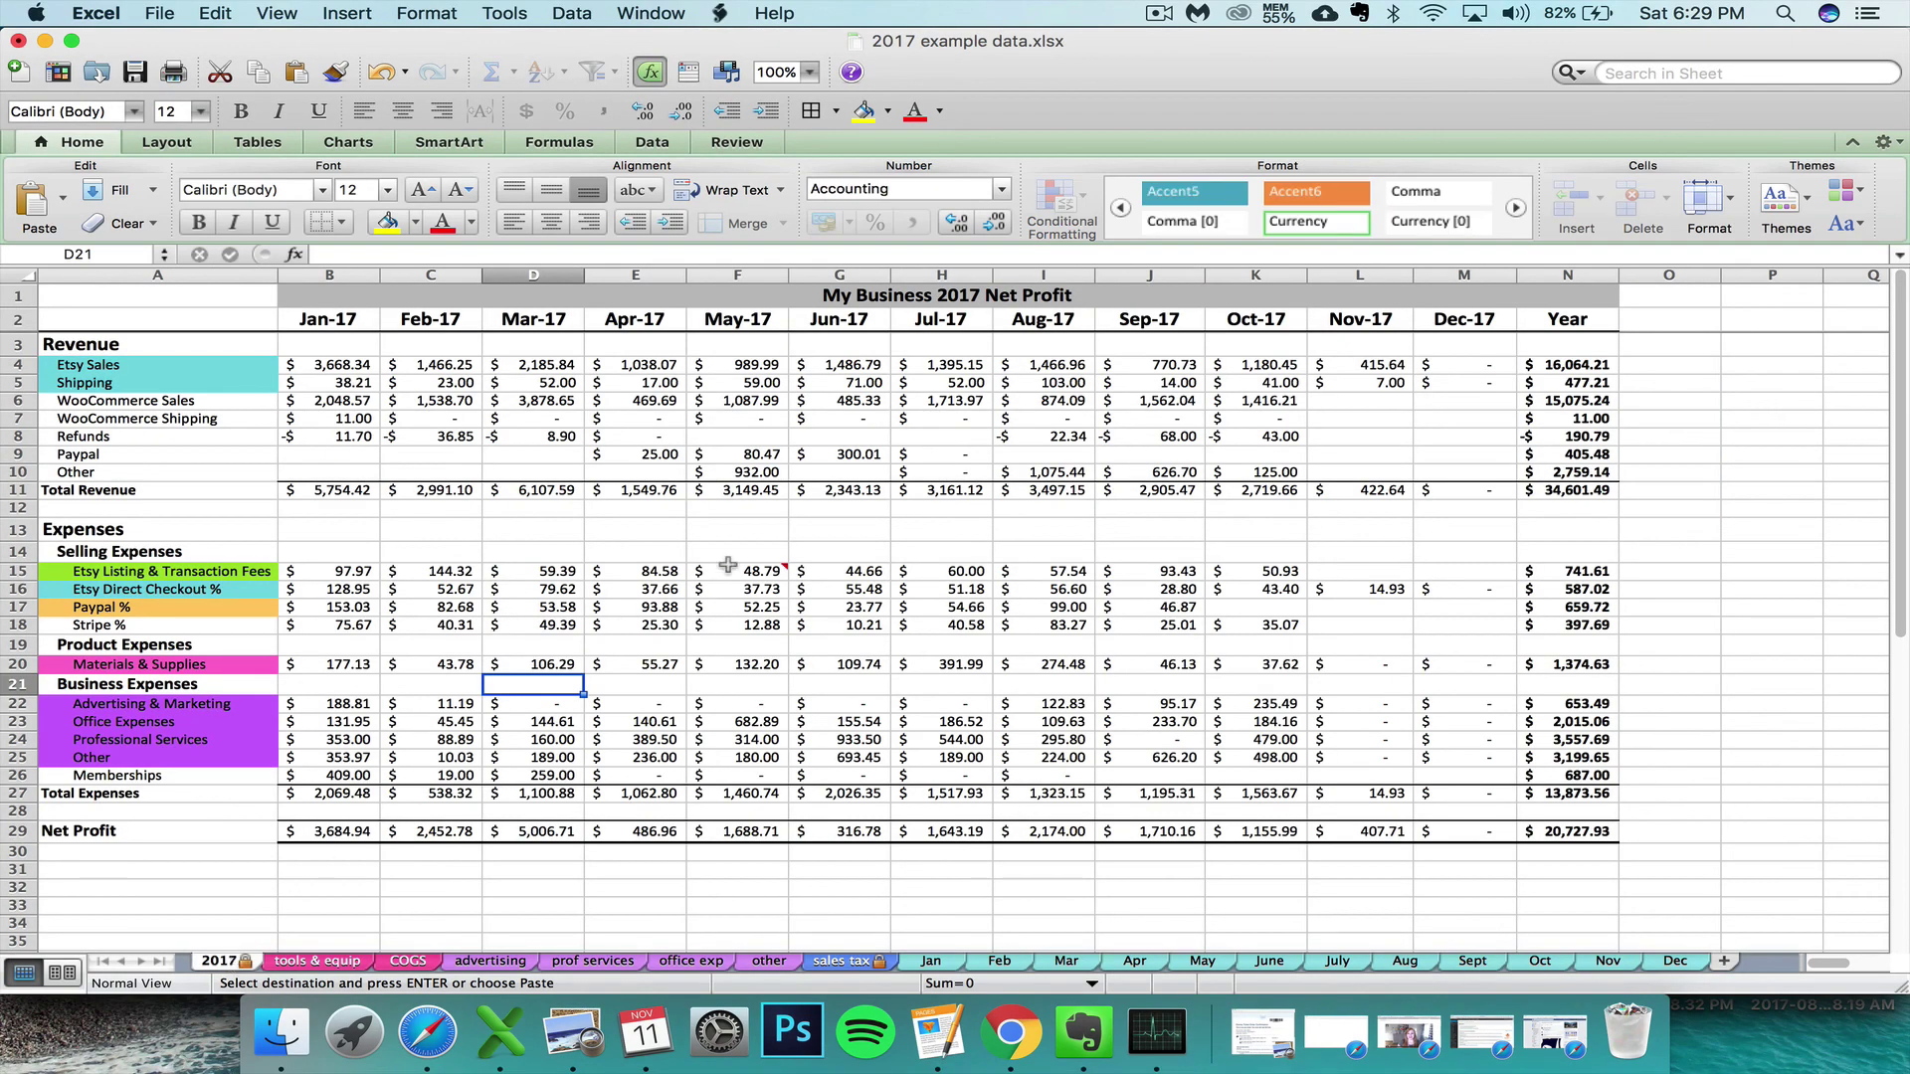